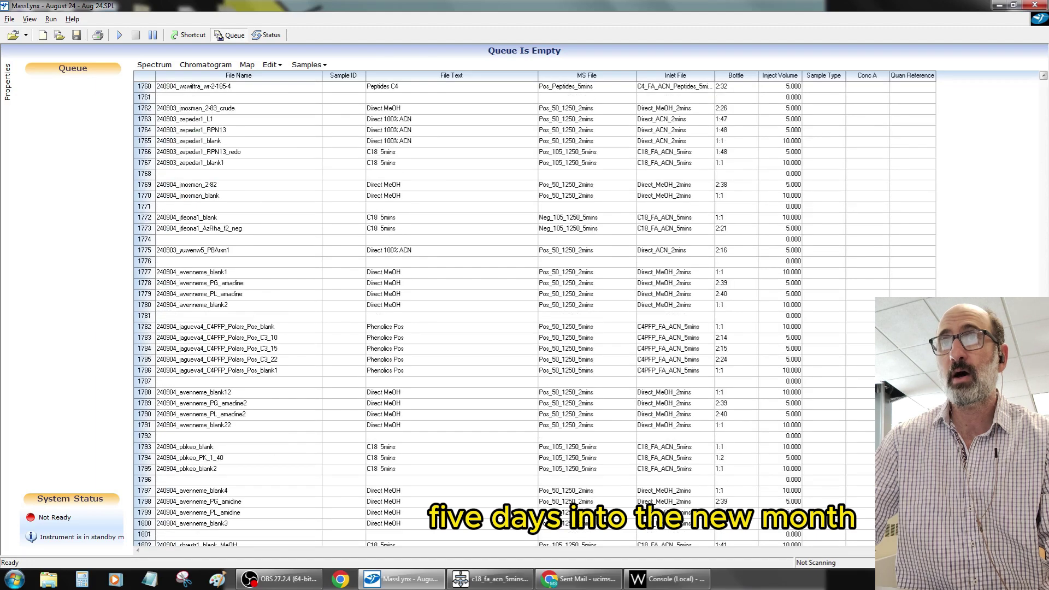
Step: Examine the most recent runs at the end of the August sample list, highlighting them back to row 1797
scroll(535, 314, down, 14)
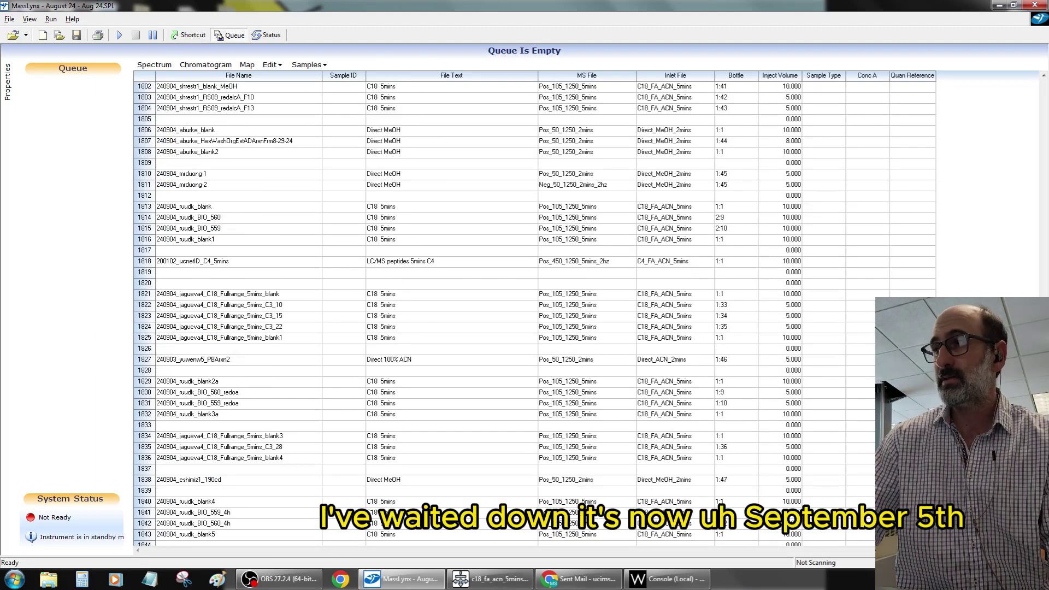
scroll(534, 314, down, 1)
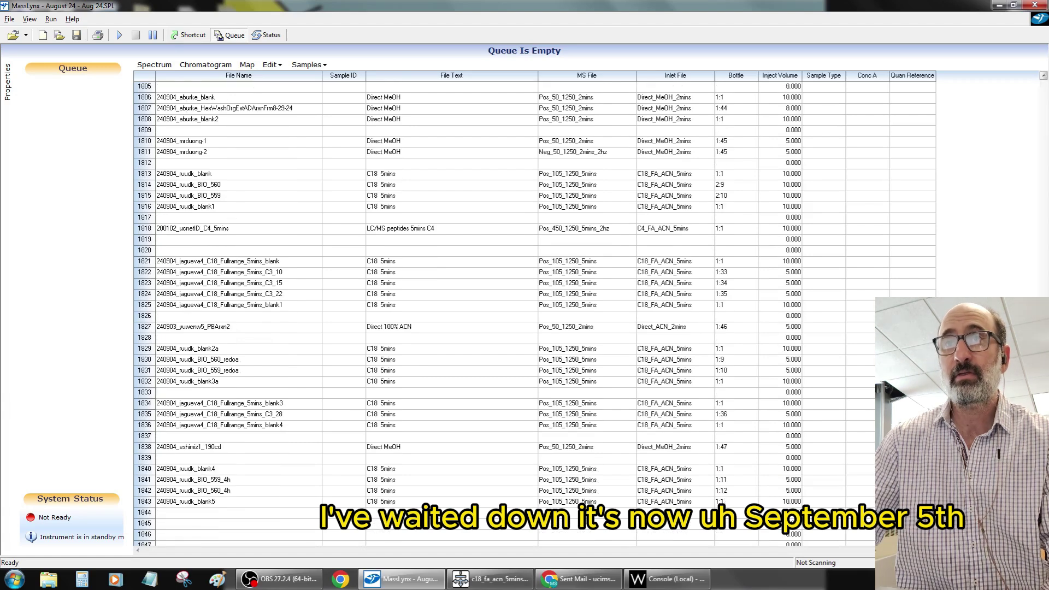
scroll(136, 469, down, 1)
drag(151, 490, 156, 101)
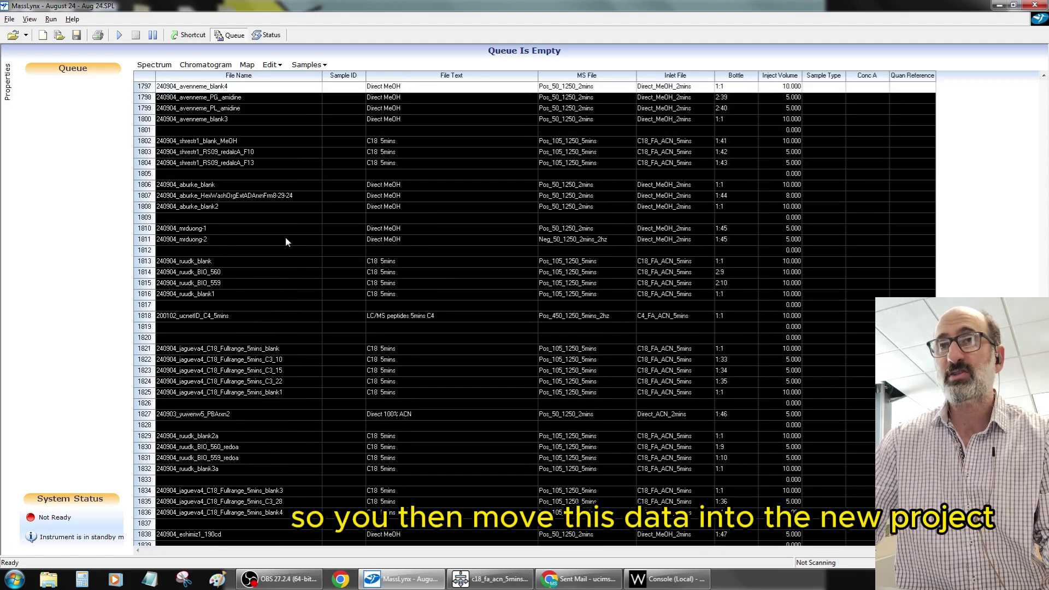
Step: Select and copy the complete template rows 1 to 17 at the beginning of the August sample list
click(260, 301)
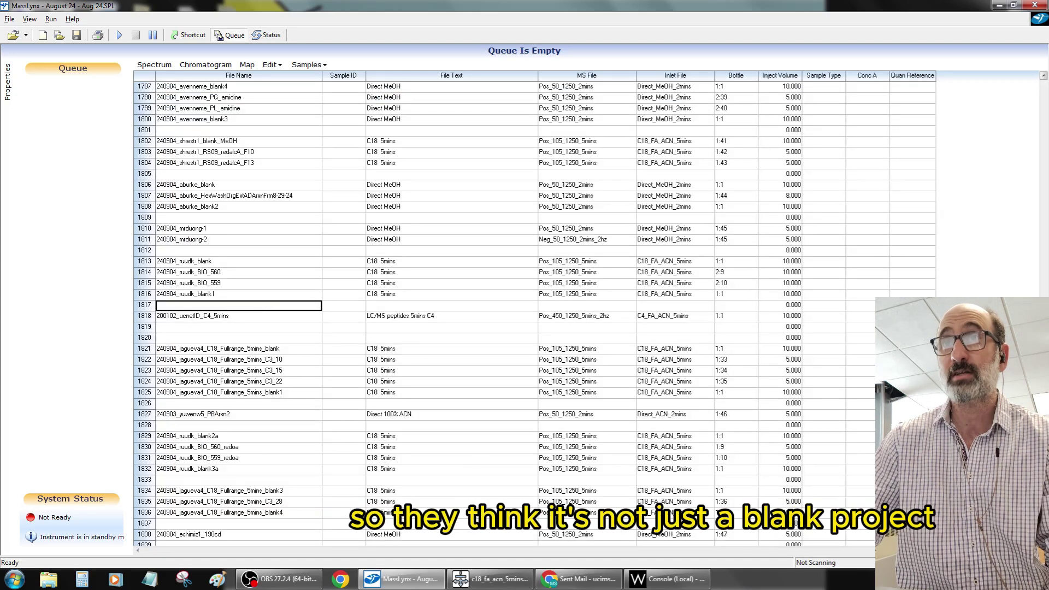
key(ctrl+Home)
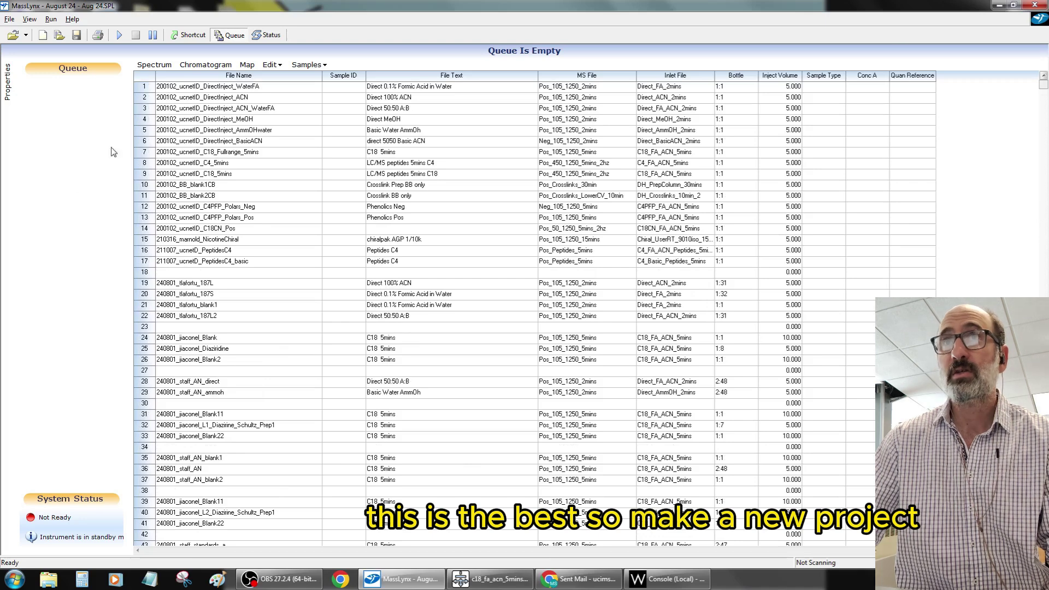
drag(143, 90, 156, 267)
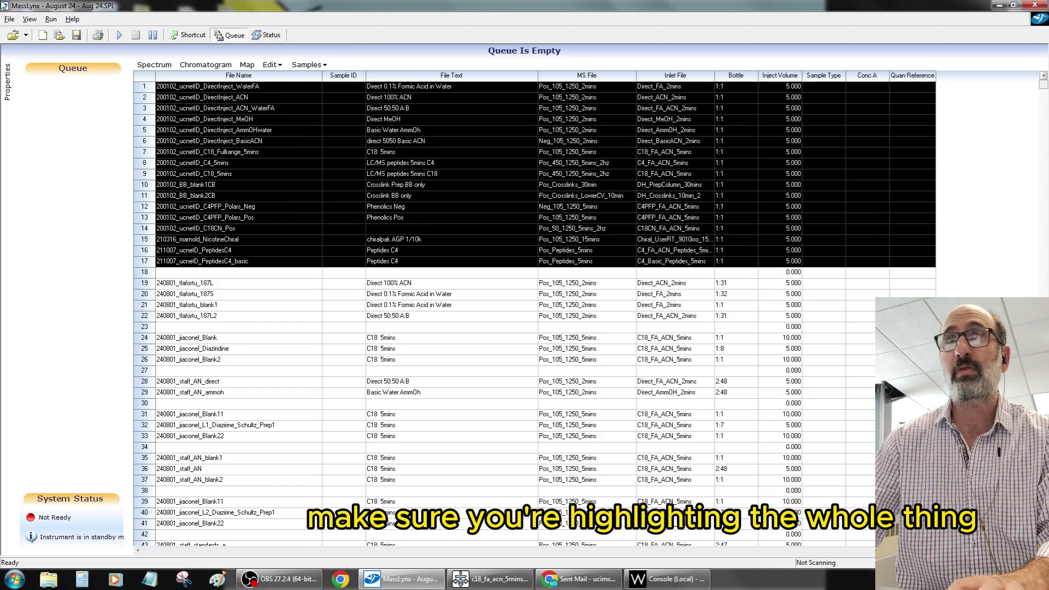
Step: Create project "Sept 24" with description "QDA2_Sept2024" in C:\MassLynx, using the current project as template without copying sample lists
click(14, 20)
click(20, 41)
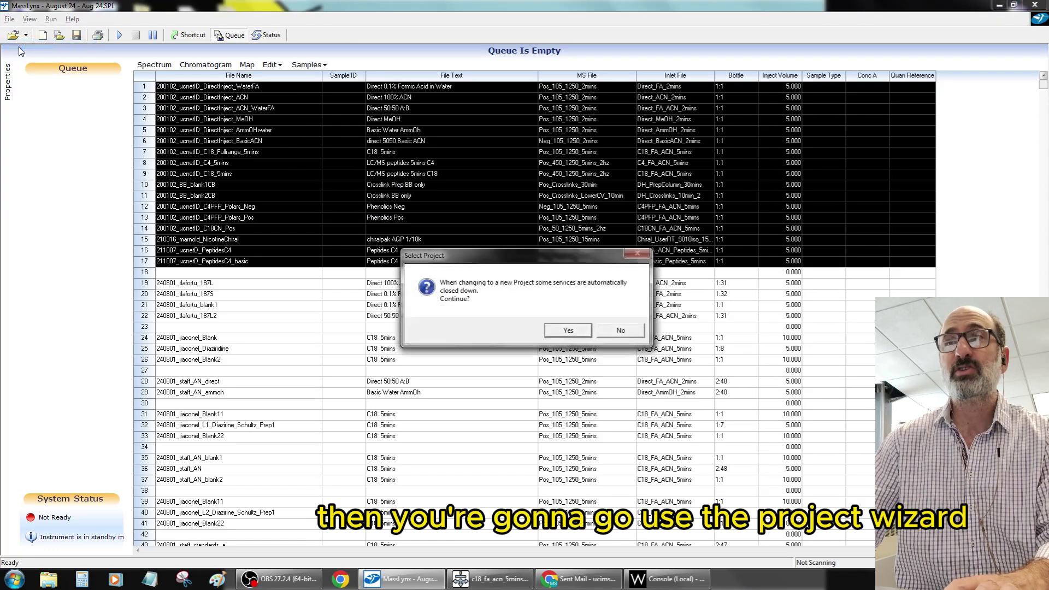
click(557, 332)
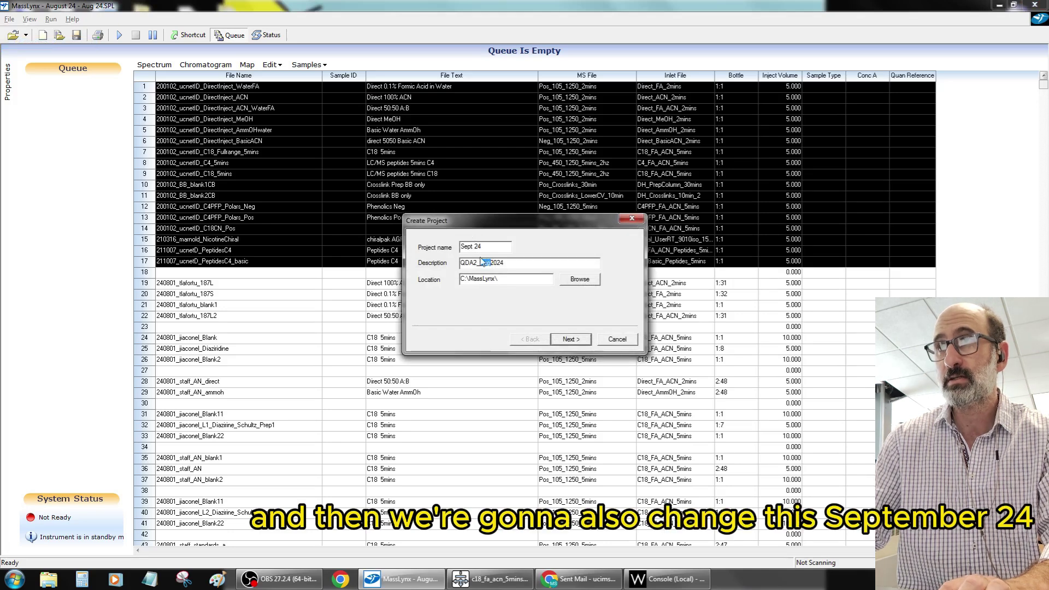
text(pt)
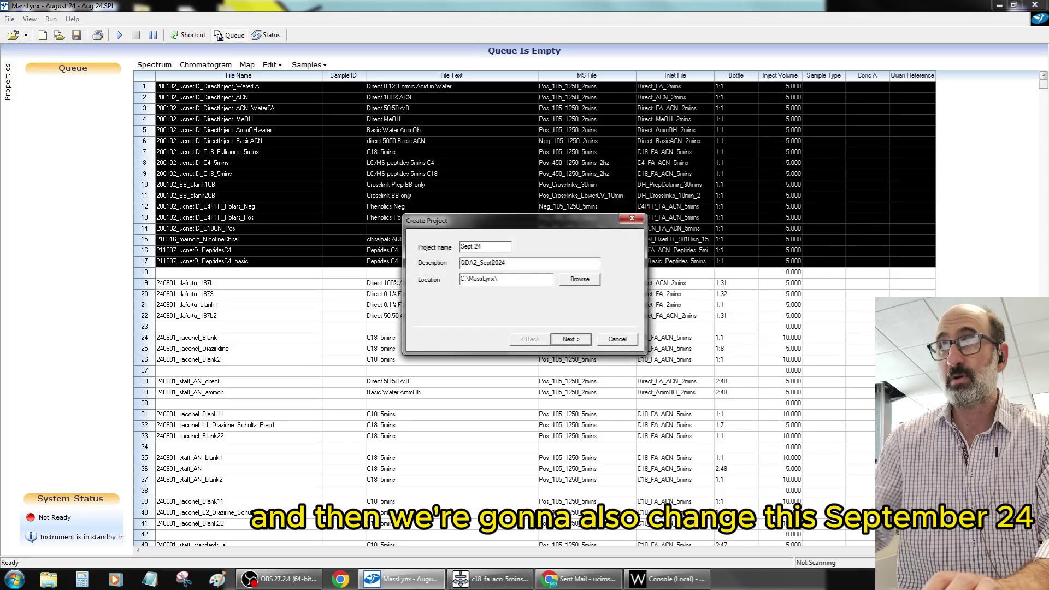
click(571, 339)
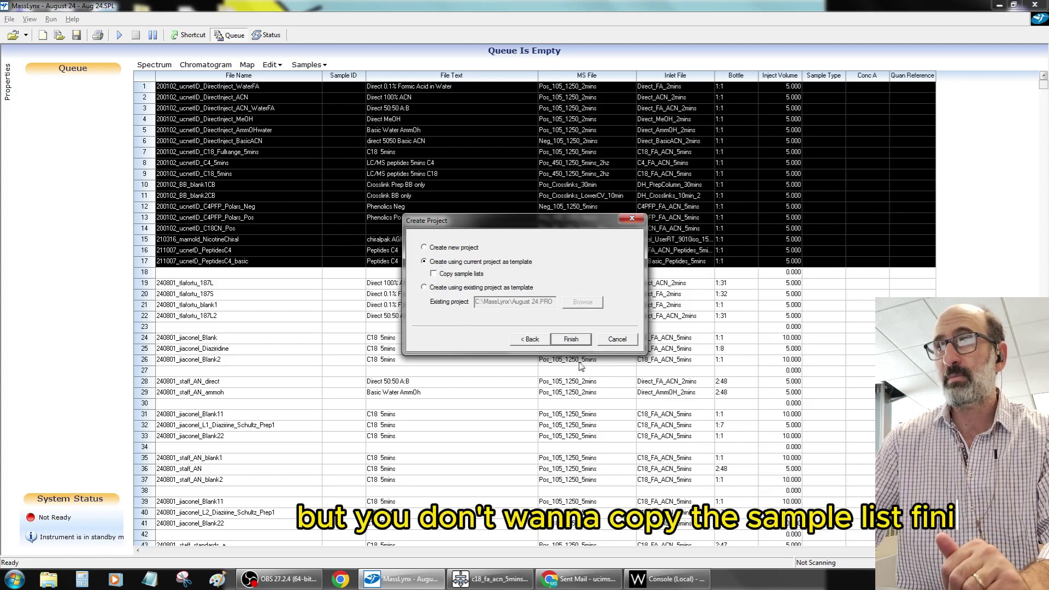
click(571, 340)
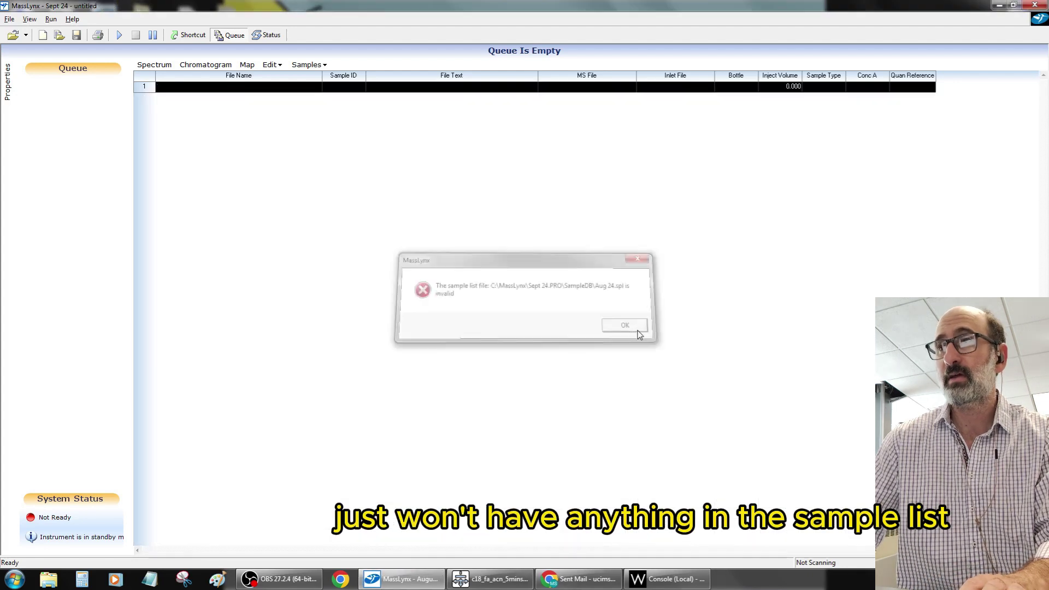
click(637, 330)
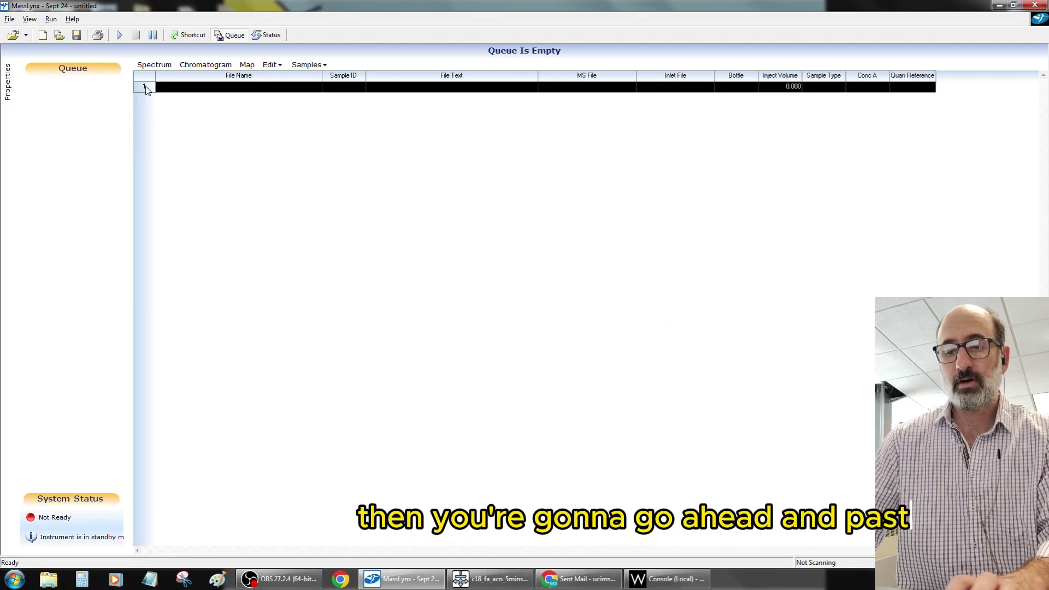
Step: Paste the copied template rows as new samples before the selected range in the empty sample list
key(ctrl+v)
click(491, 302)
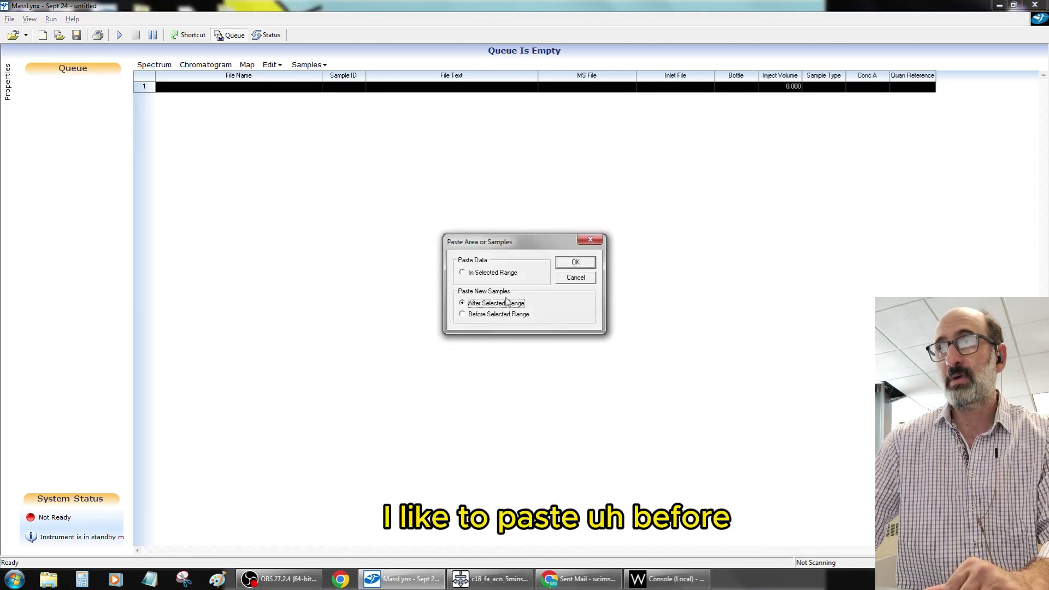
click(492, 314)
click(576, 262)
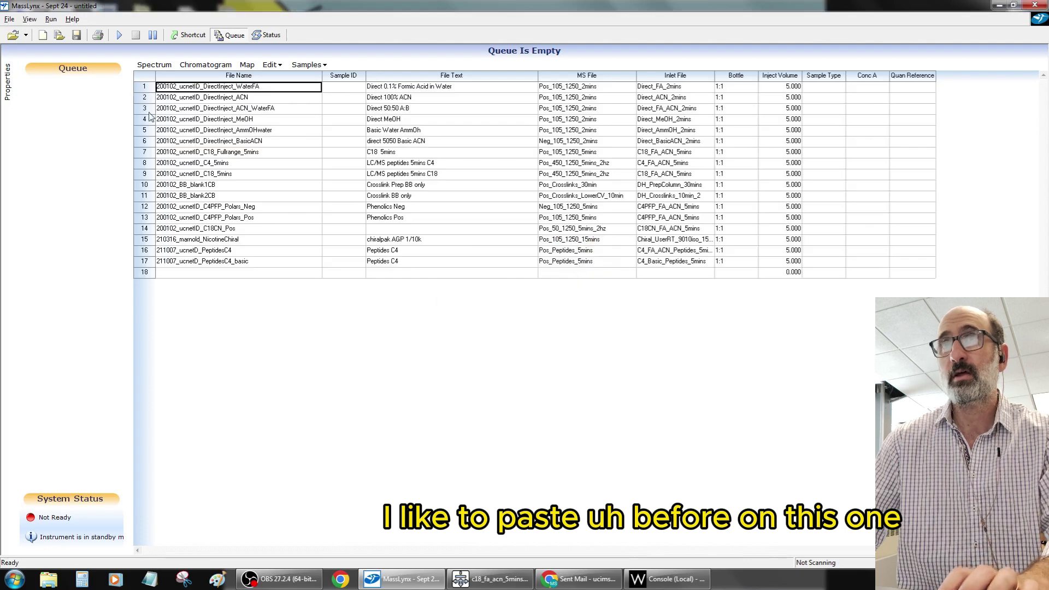
Step: Add 100 blank samples after the template rows and save the sample list as "Sept 24" to match the project
click(144, 273)
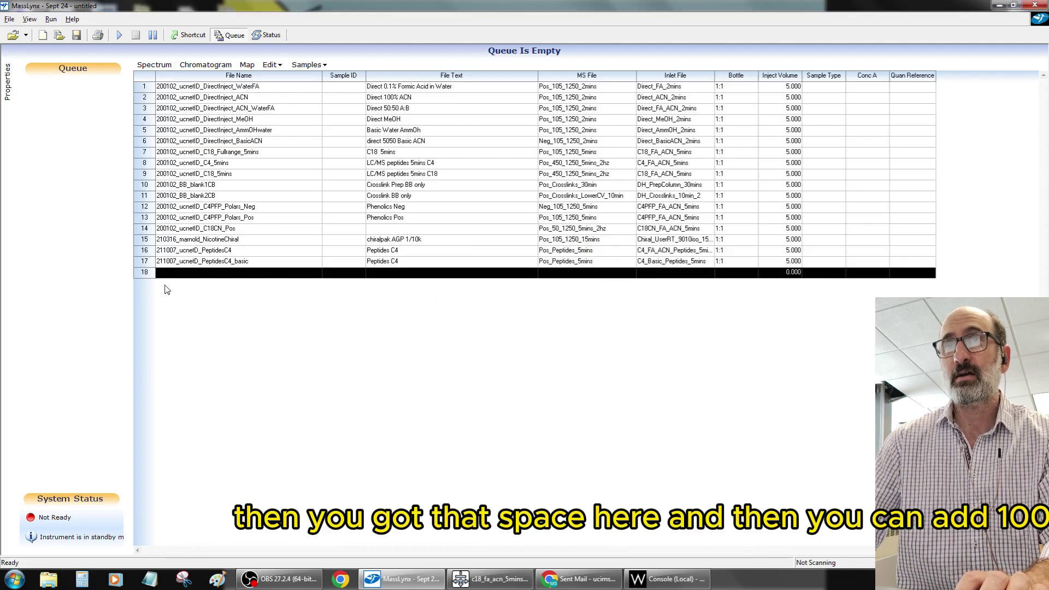
right_click(143, 283)
click(194, 339)
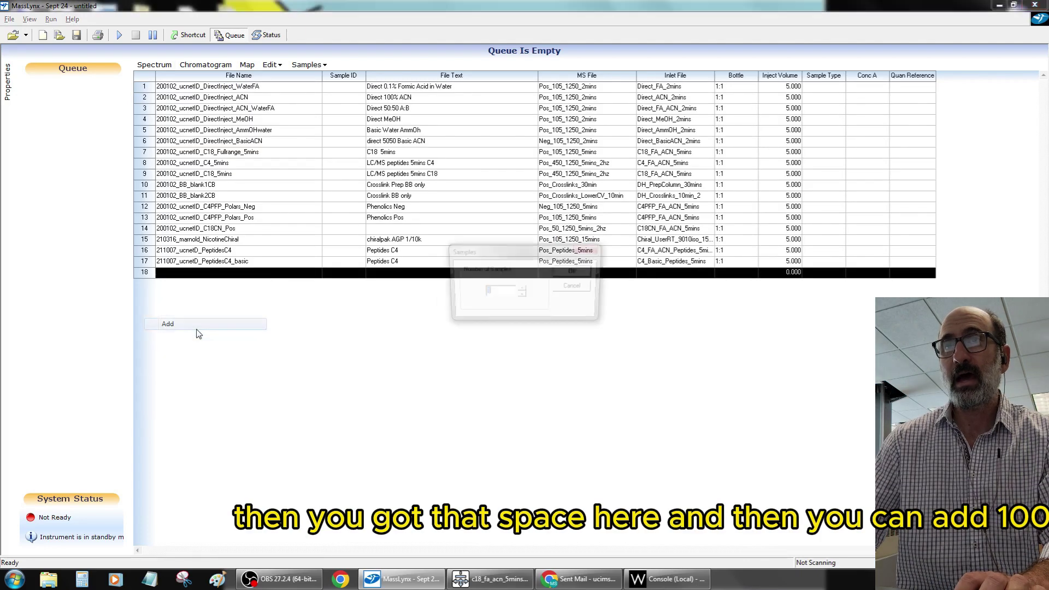
text(100)
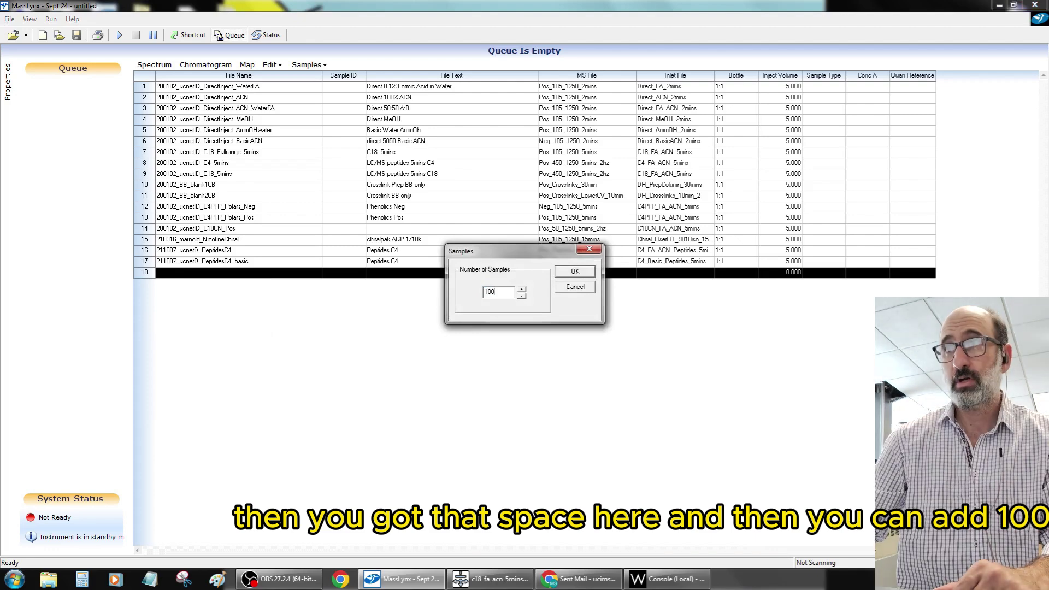
key(Return)
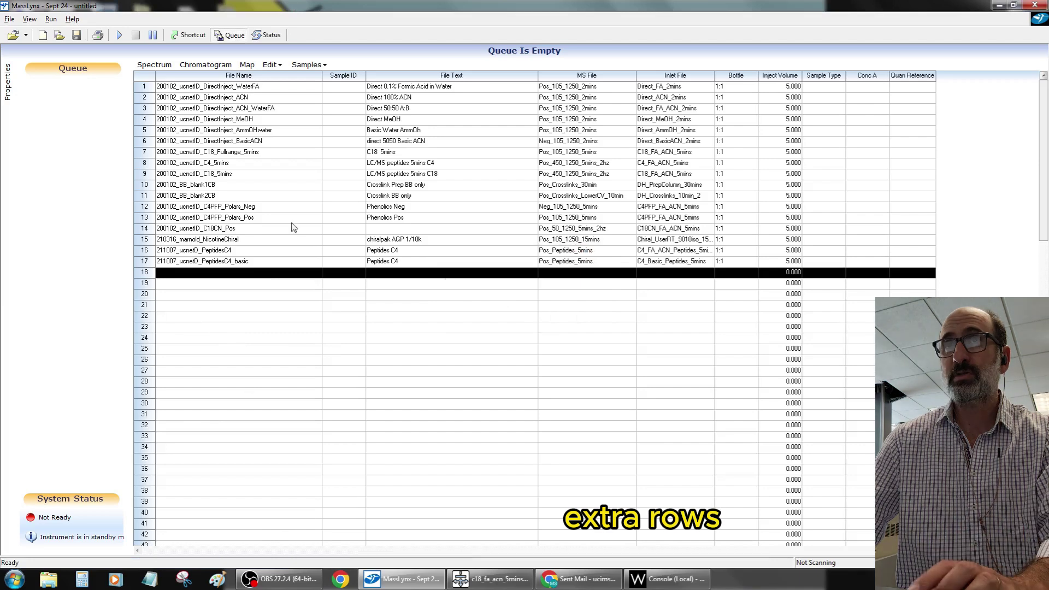
click(77, 35)
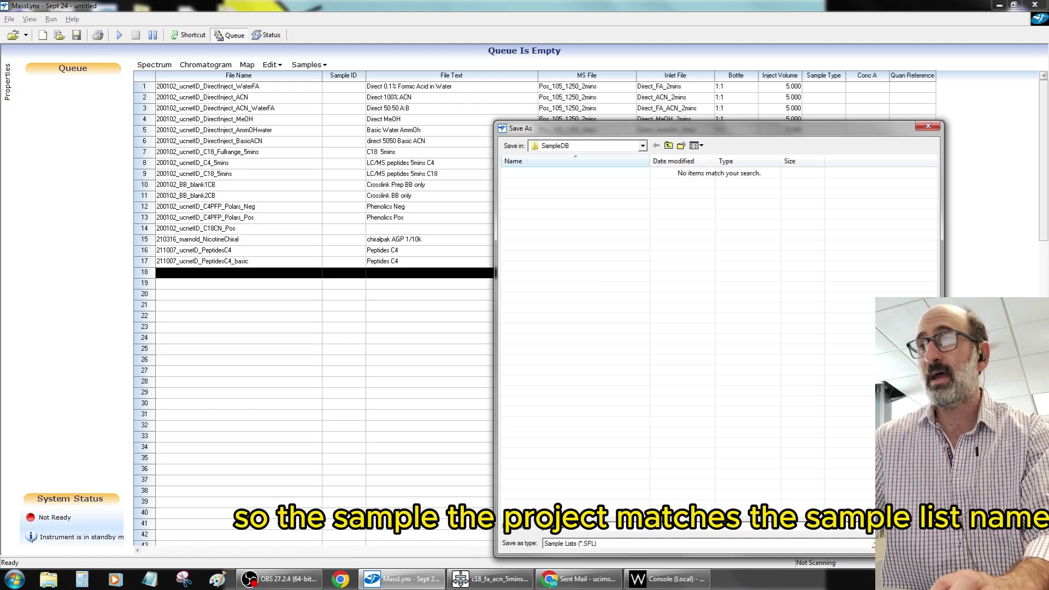
key(Return)
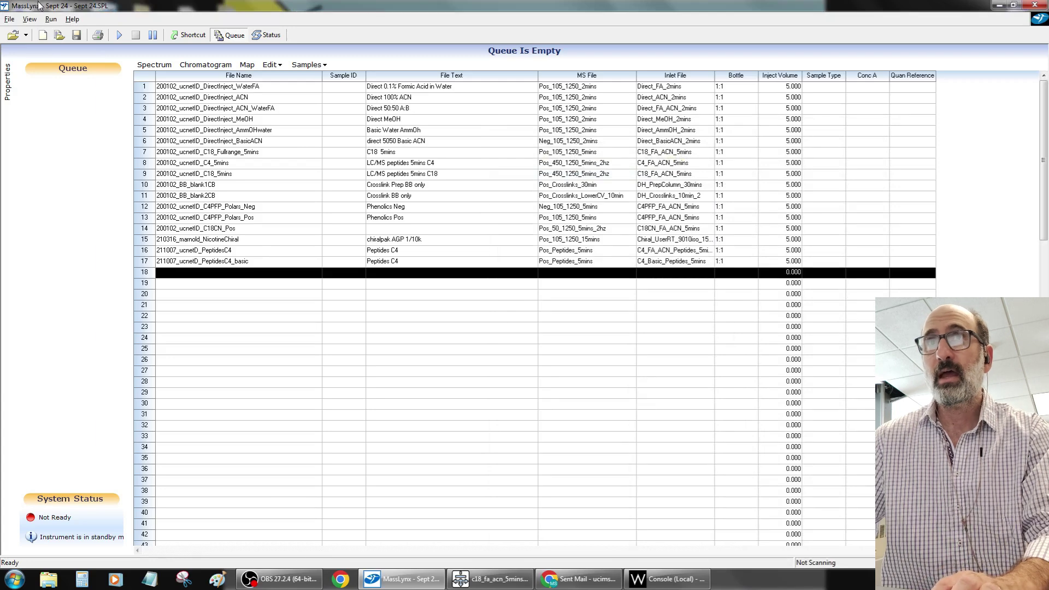
Step: Switch back to the existing project August 24.PRO, accepting that some services close down
click(12, 36)
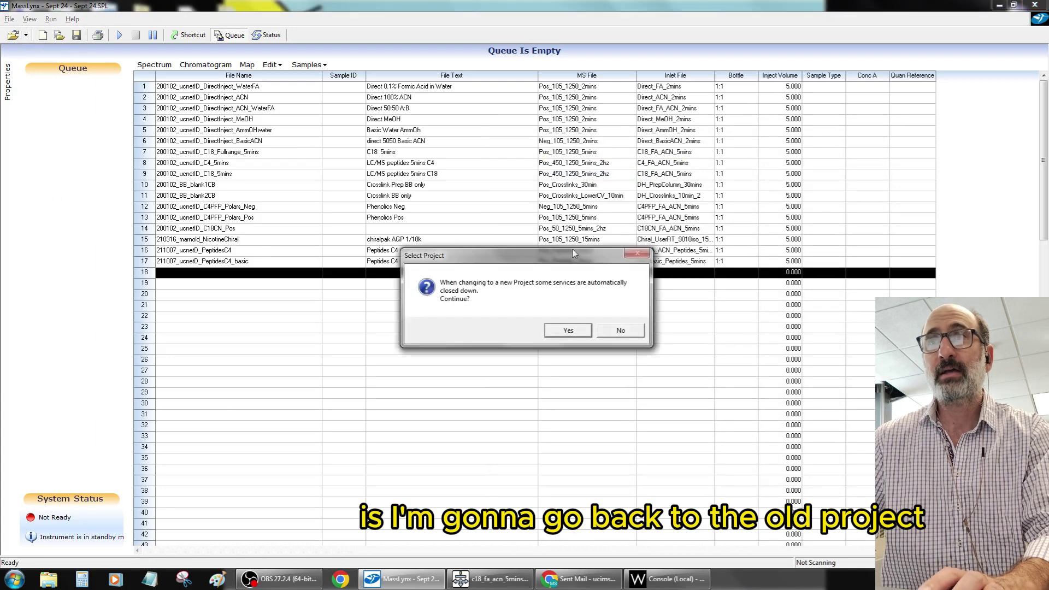
click(559, 331)
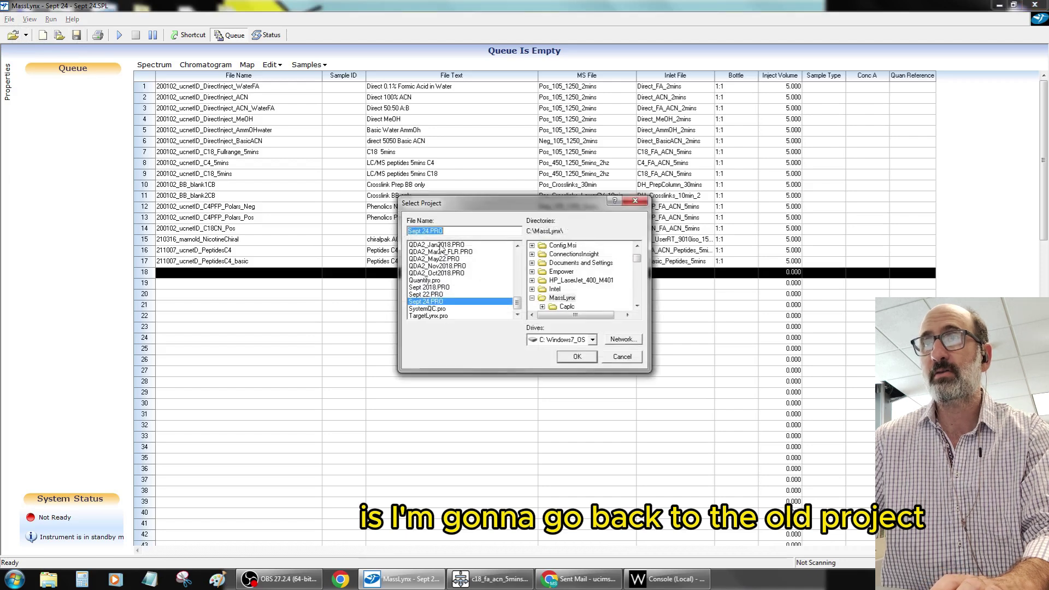
click(447, 266)
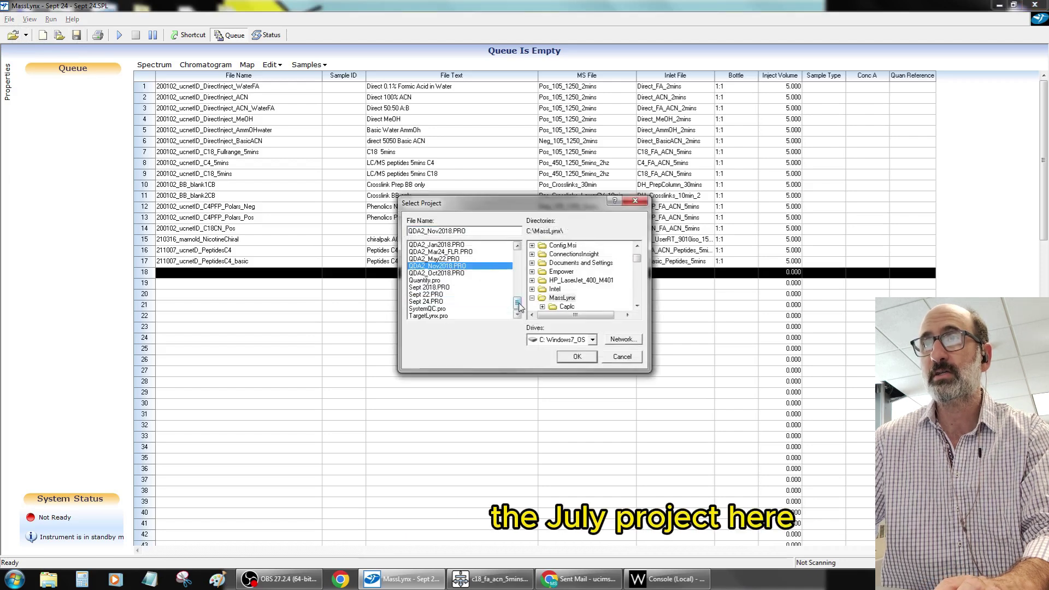
drag(519, 307, 471, 304)
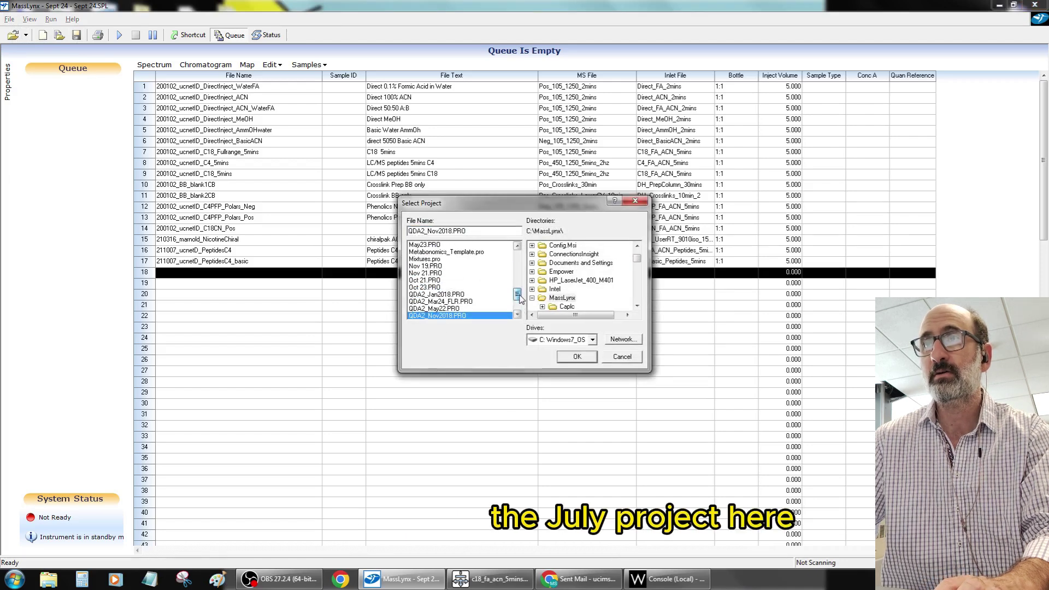
click(438, 287)
scroll(438, 289, down, 2)
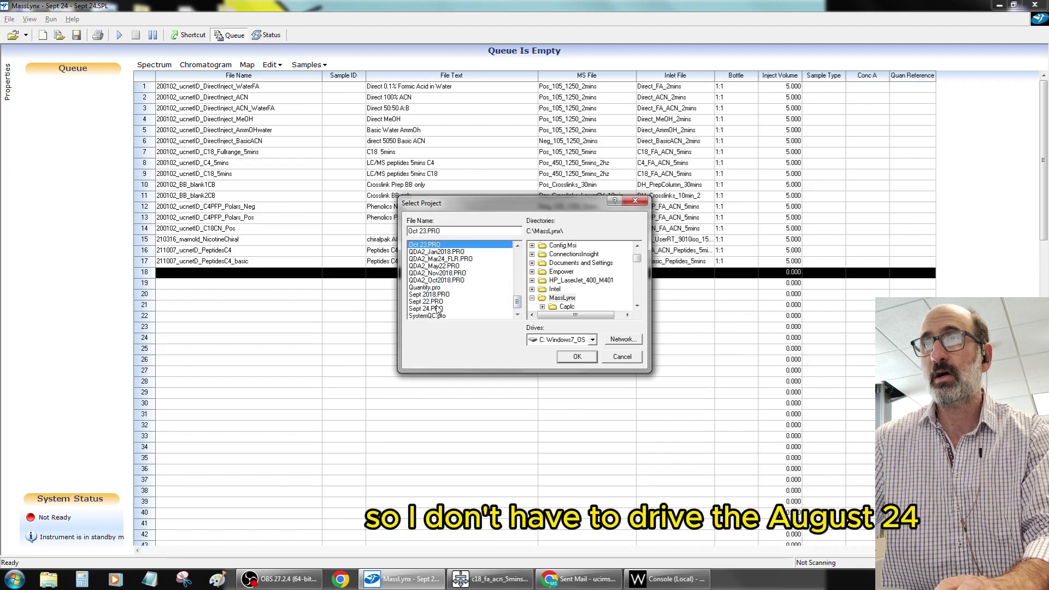
scroll(437, 300, up, 10)
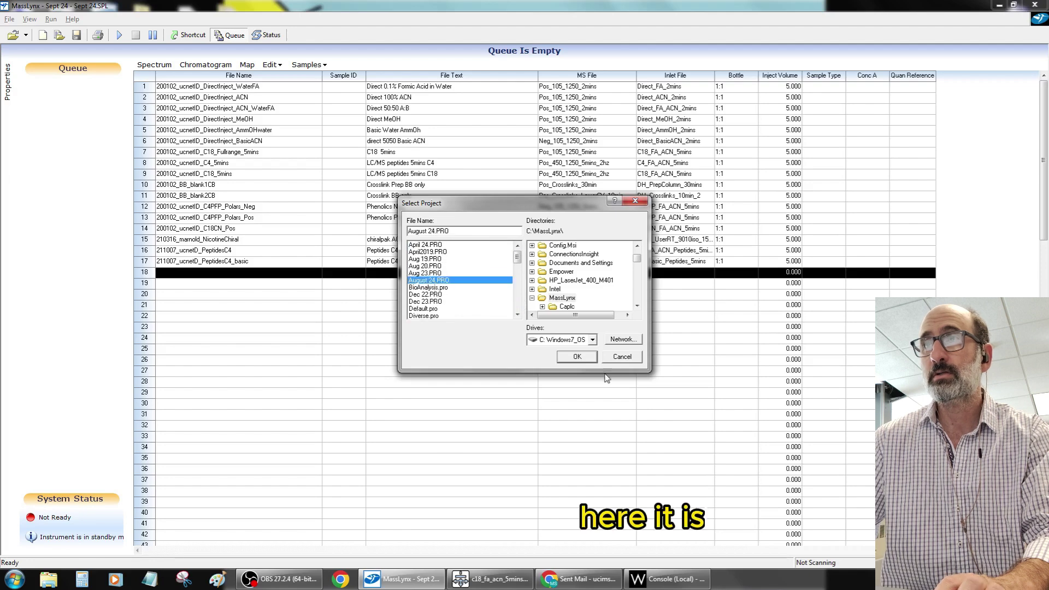
click(574, 358)
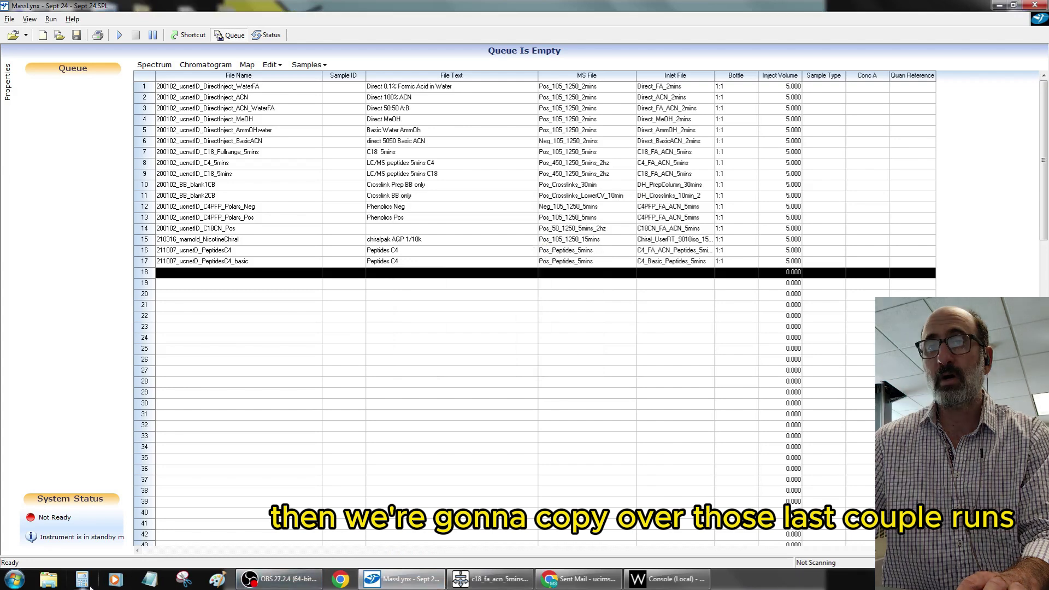
Step: Switch to Windows Explorer and open the folder C:\MassLynx\August 24.PRO\Data
click(49, 579)
click(333, 373)
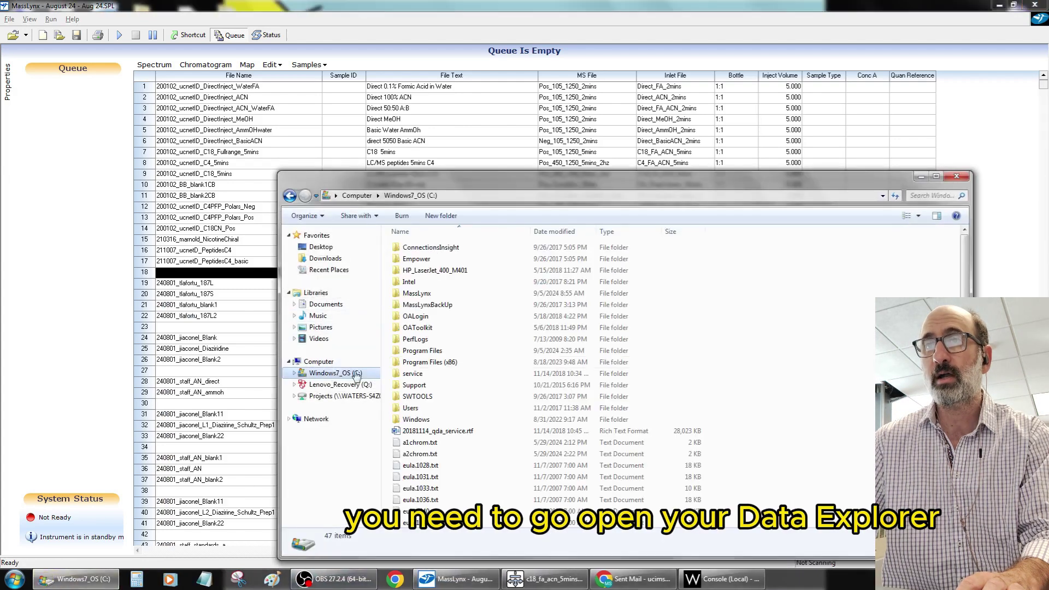
double_click(419, 295)
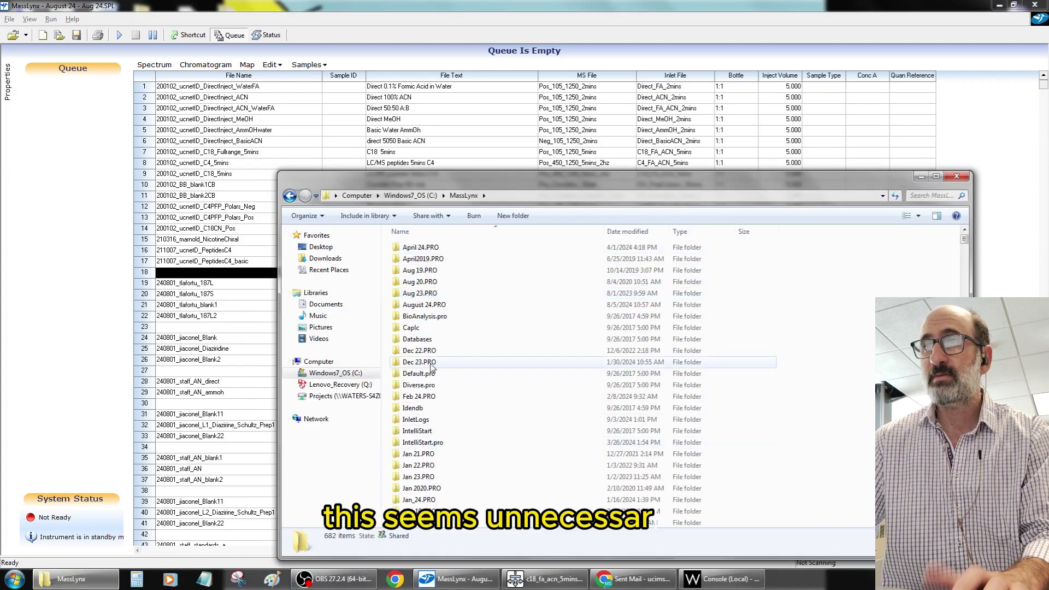
double_click(427, 305)
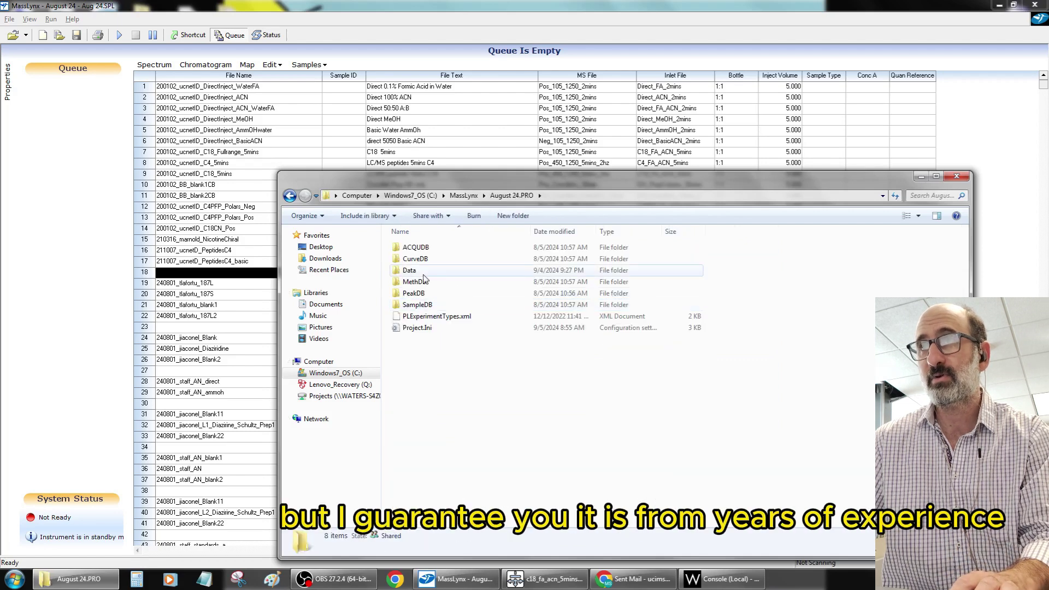
double_click(424, 273)
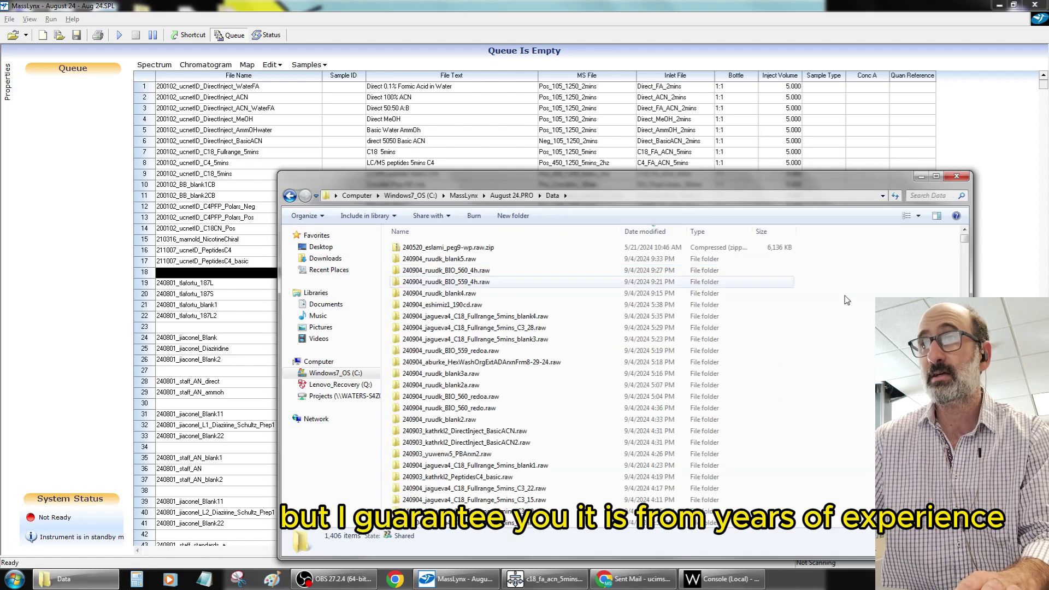
Step: Sort the Data folder by an added Date created column and select the newest raw run folder
click(516, 339)
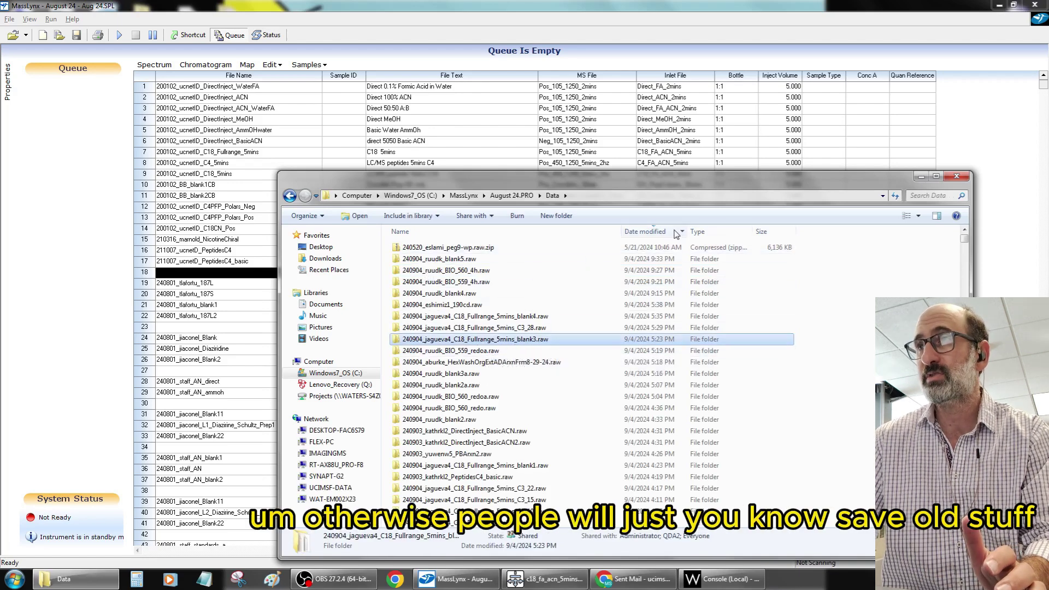
right_click(643, 235)
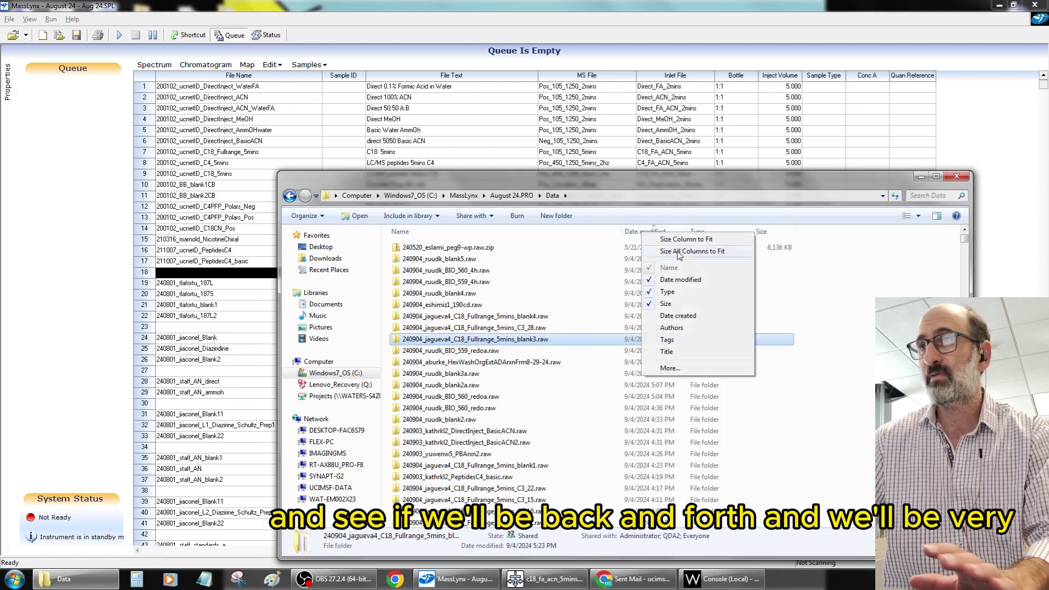
click(677, 316)
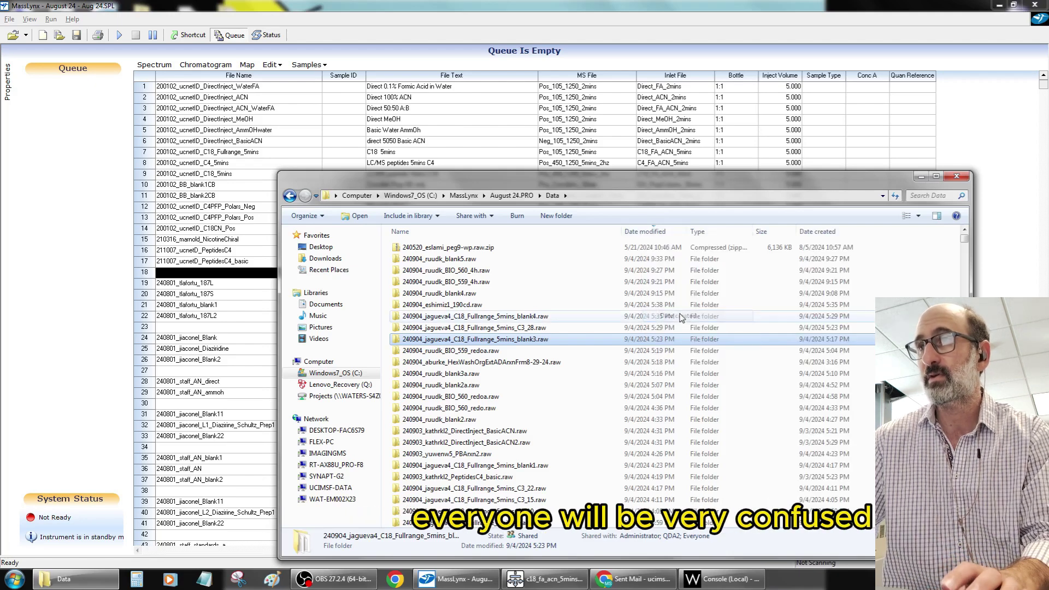
click(817, 232)
click(442, 260)
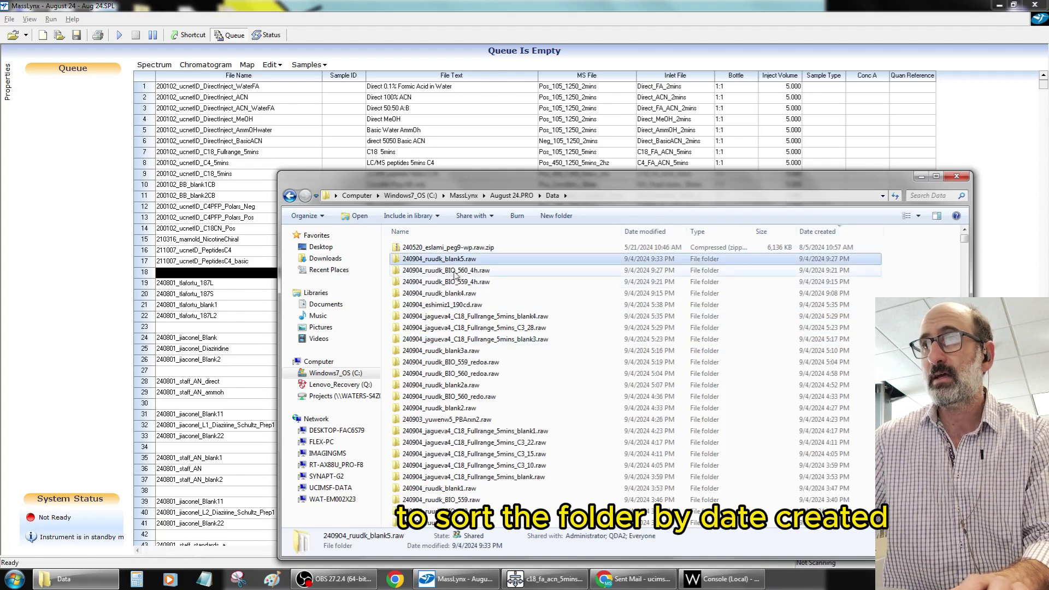
Step: Extend the selection from the newest run back through the oldest 240902 run folder and copy all these September folders
scroll(448, 338, down, 10)
scroll(450, 349, down, 12)
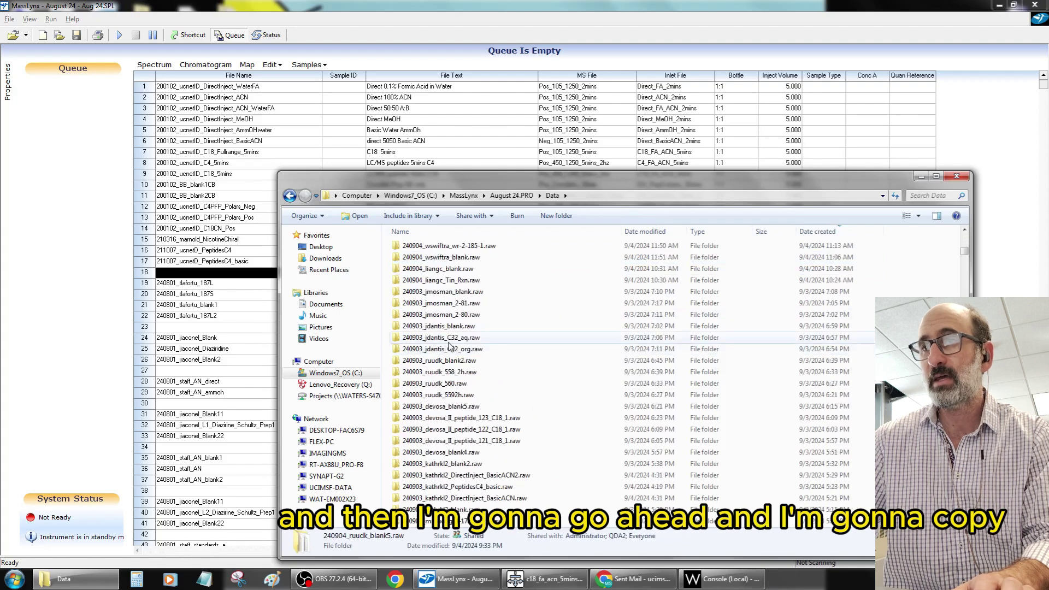
scroll(451, 330, down, 9)
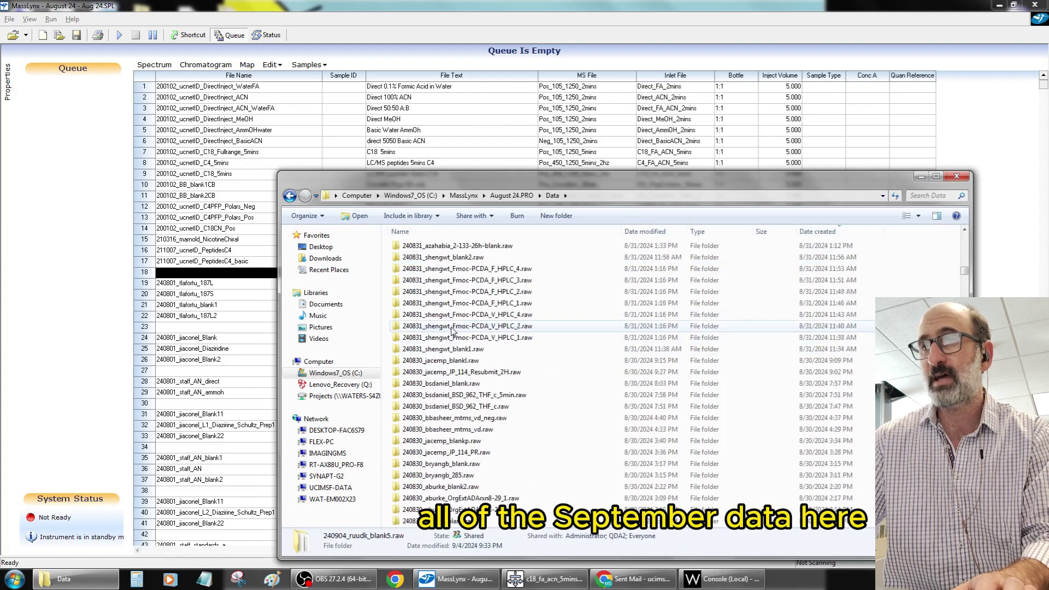
scroll(451, 328, up, 3)
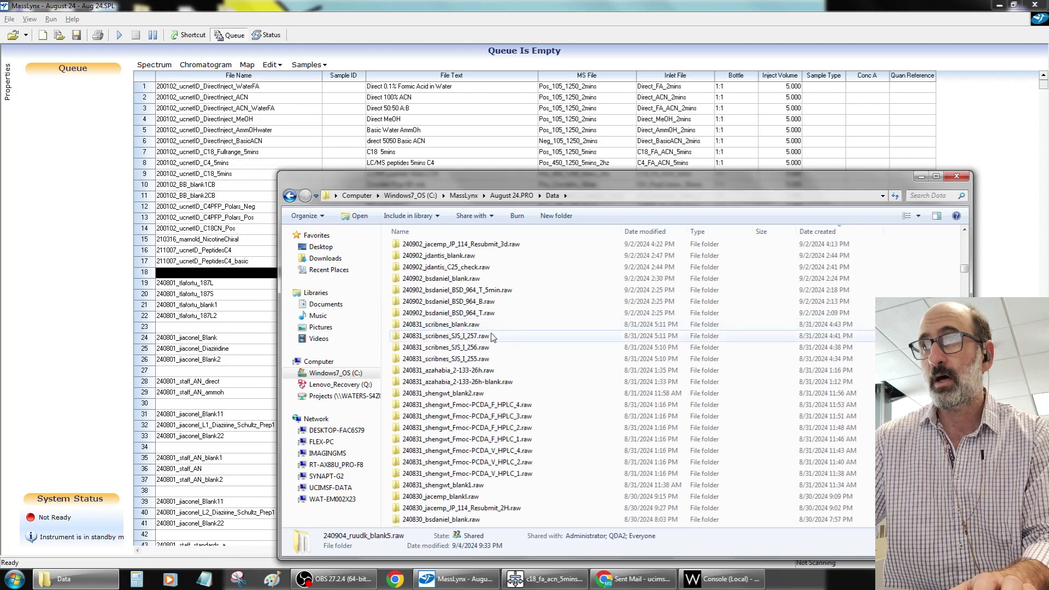
shift+click(573, 313)
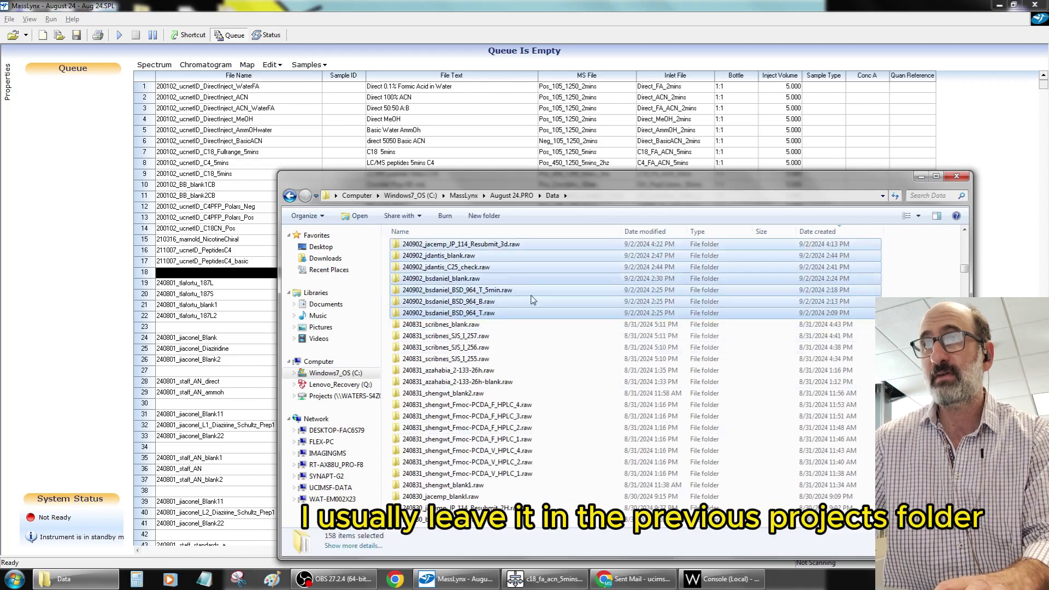
Step: Open C:\MassLynx\Sept 24.PRO\Data and paste the copied September run folders into it
click(456, 198)
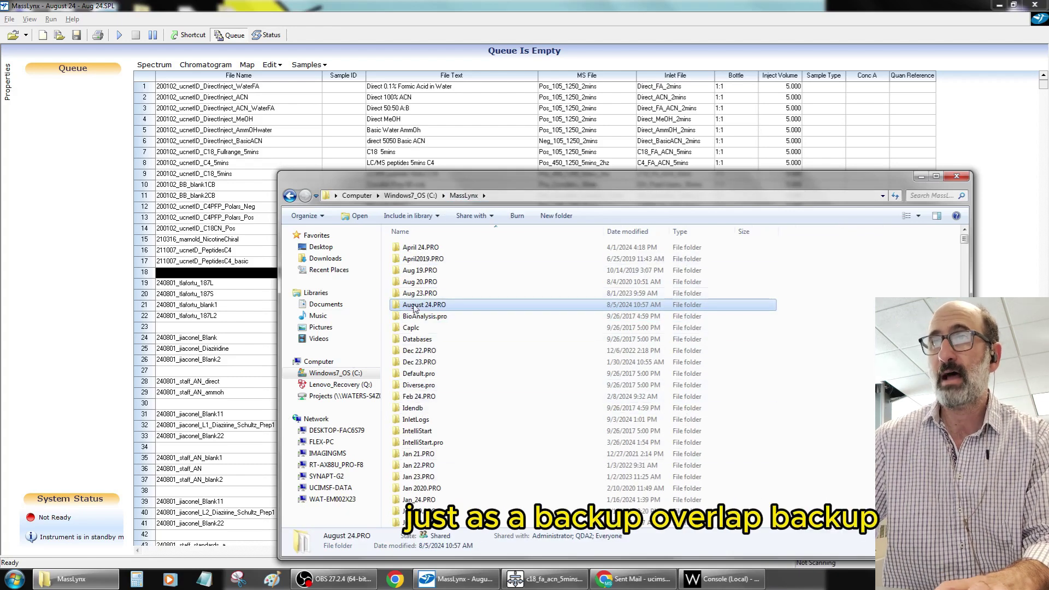
click(420, 396)
scroll(420, 382, down, 7)
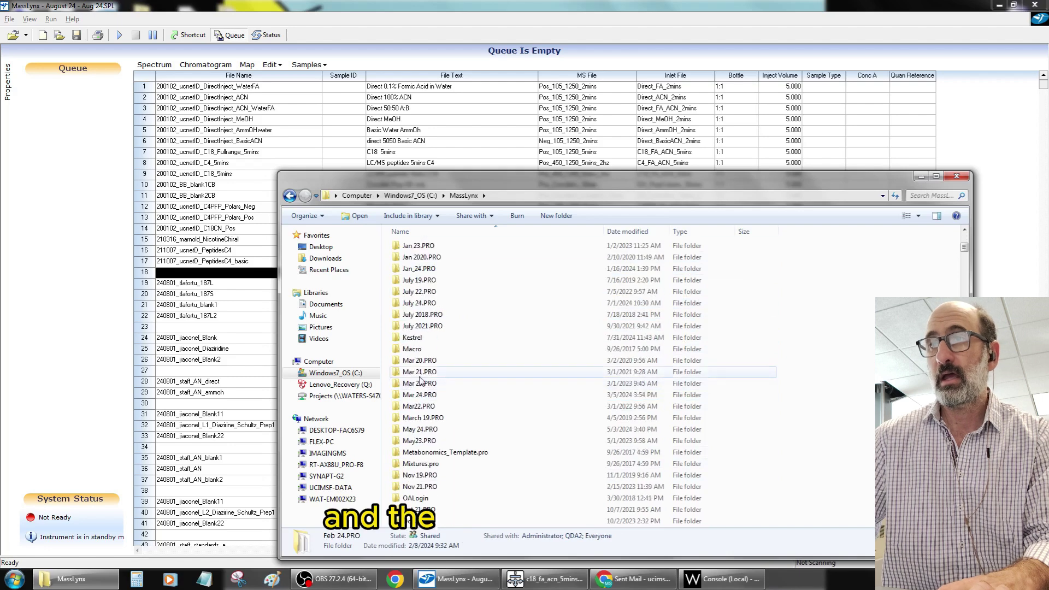
scroll(420, 380, down, 6)
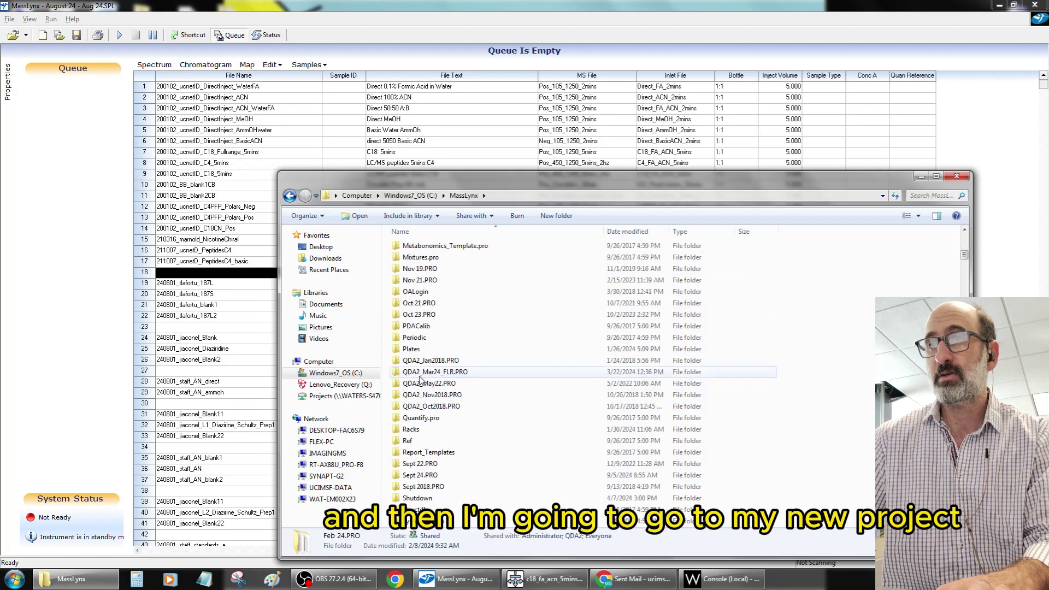
double_click(419, 475)
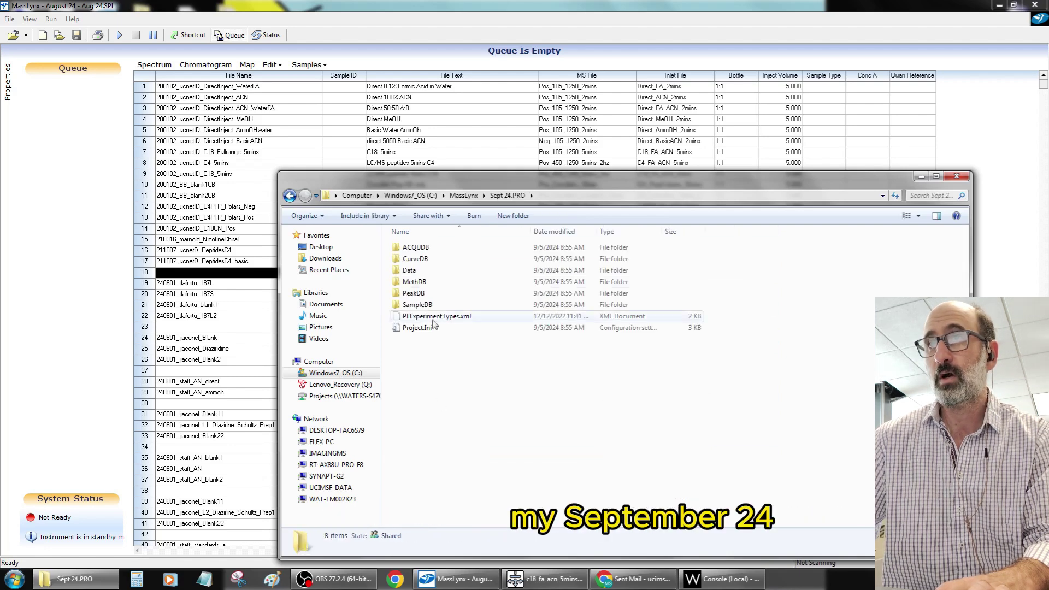
double_click(409, 270)
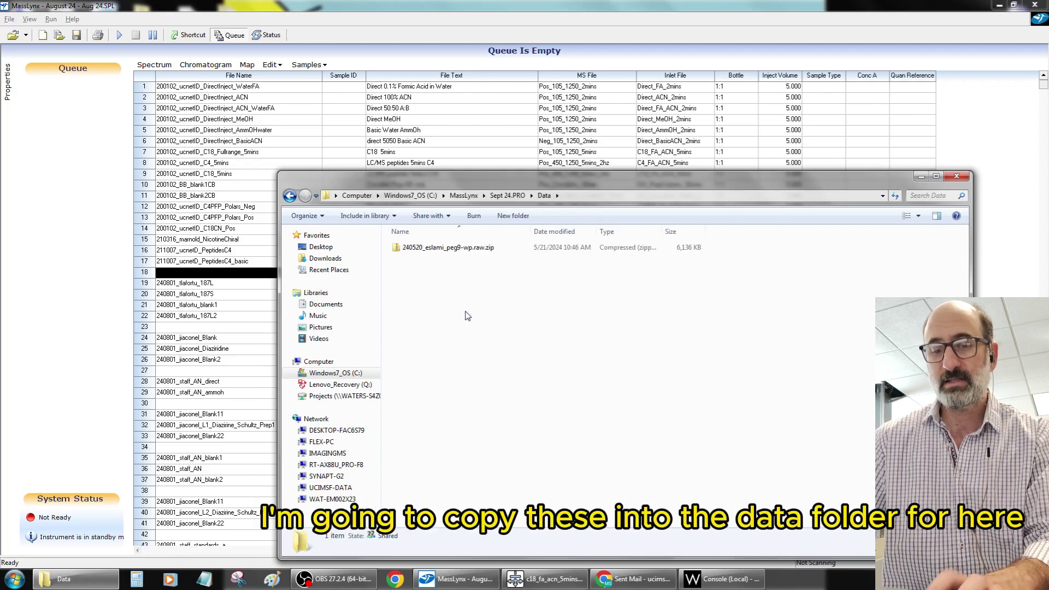
key(ctrl+v)
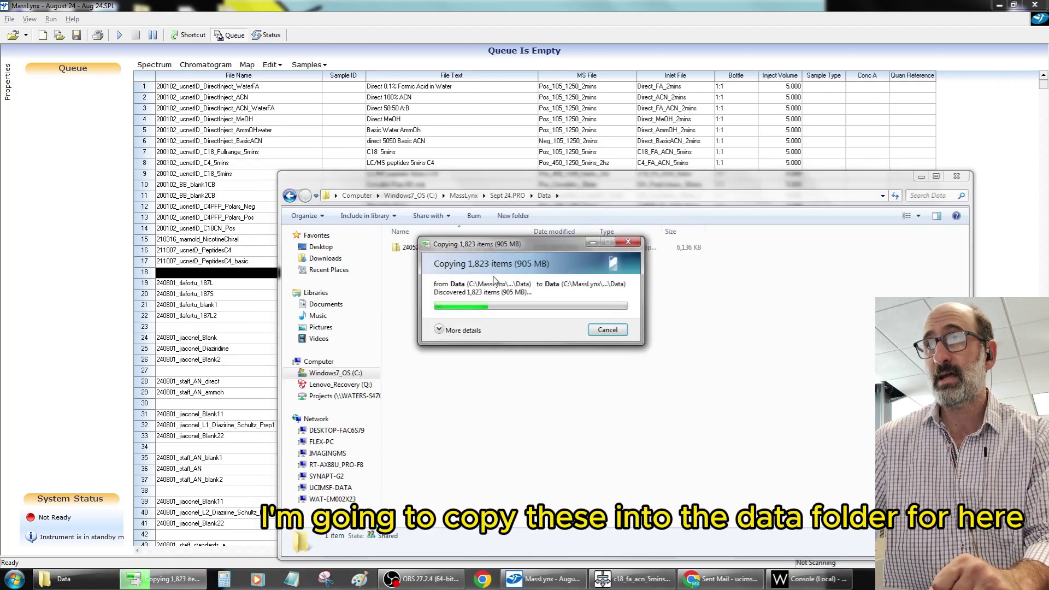
Step: Switch back to MassLynx and copy the September samples in rows 1629 to 1843 of the August 24 sample list
click(1007, 288)
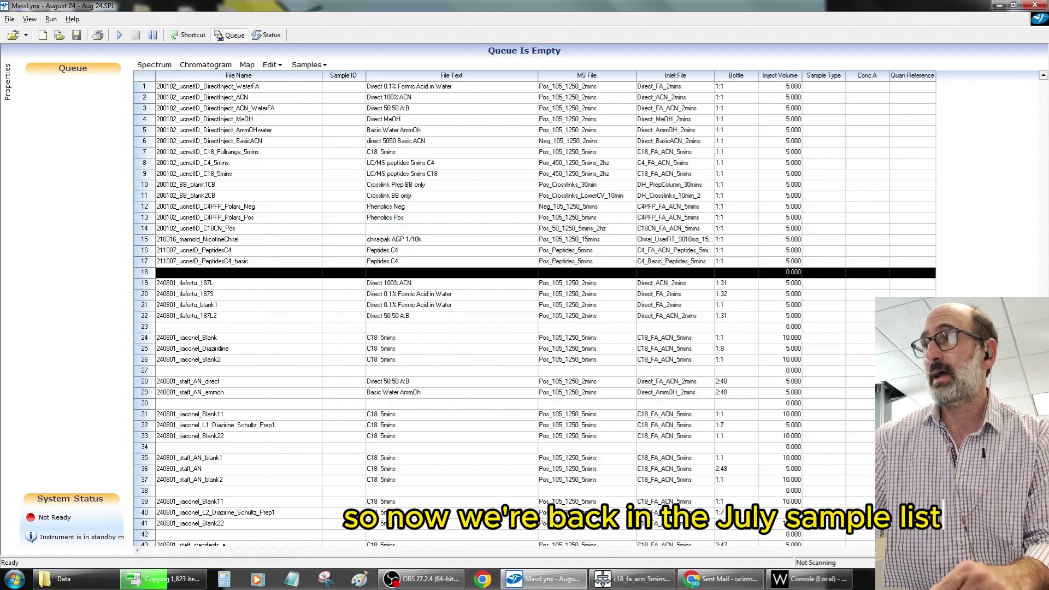
key(ctrl+End)
key(Page_Up)
key(Page_Up)
key(Page_Up)
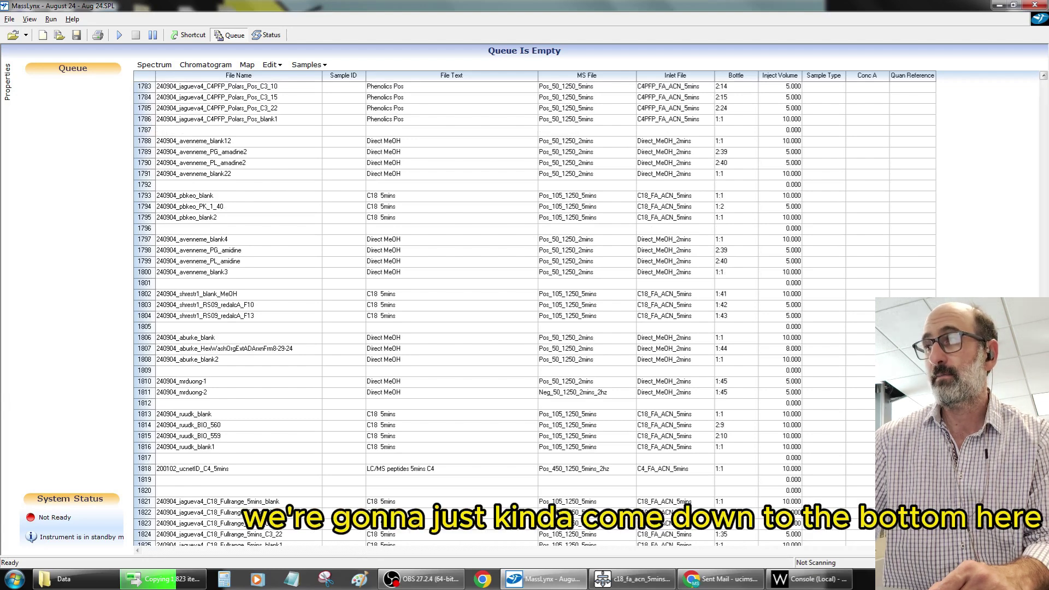
scroll(462, 314, down, 7)
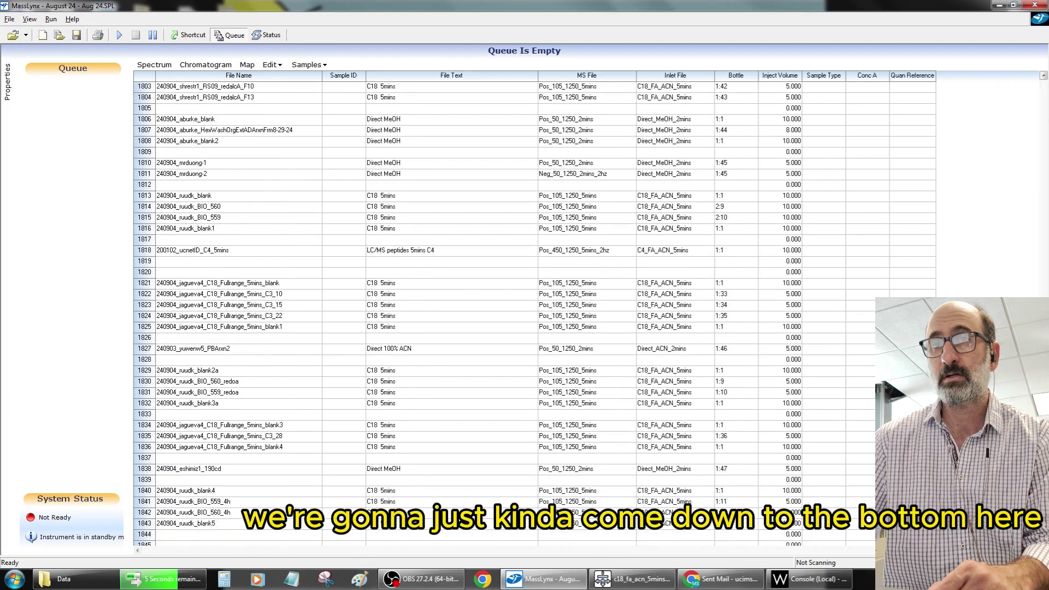
scroll(462, 314, down, 2)
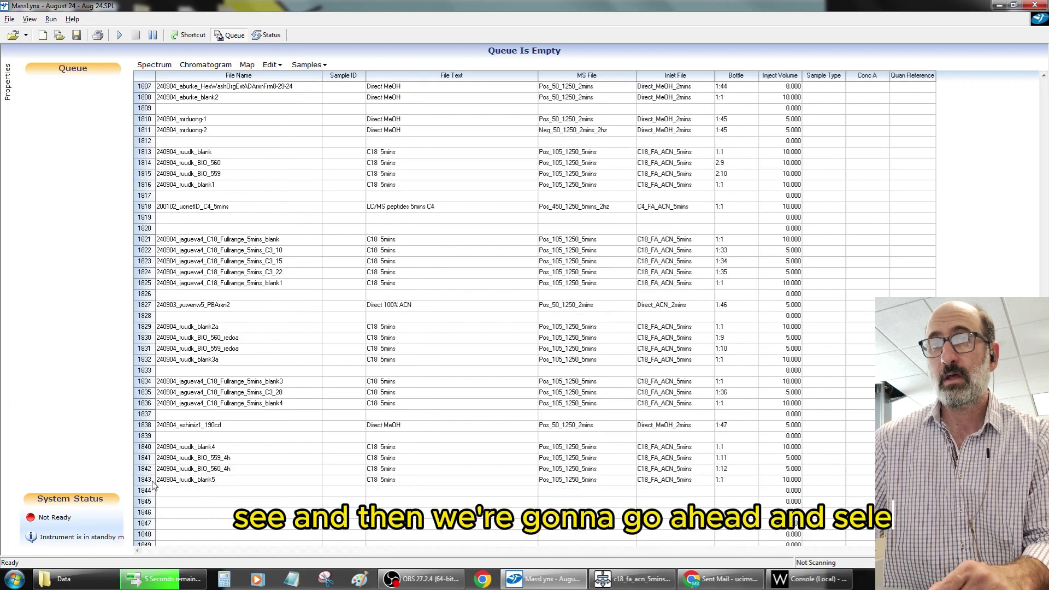
drag(153, 484, 144, 373)
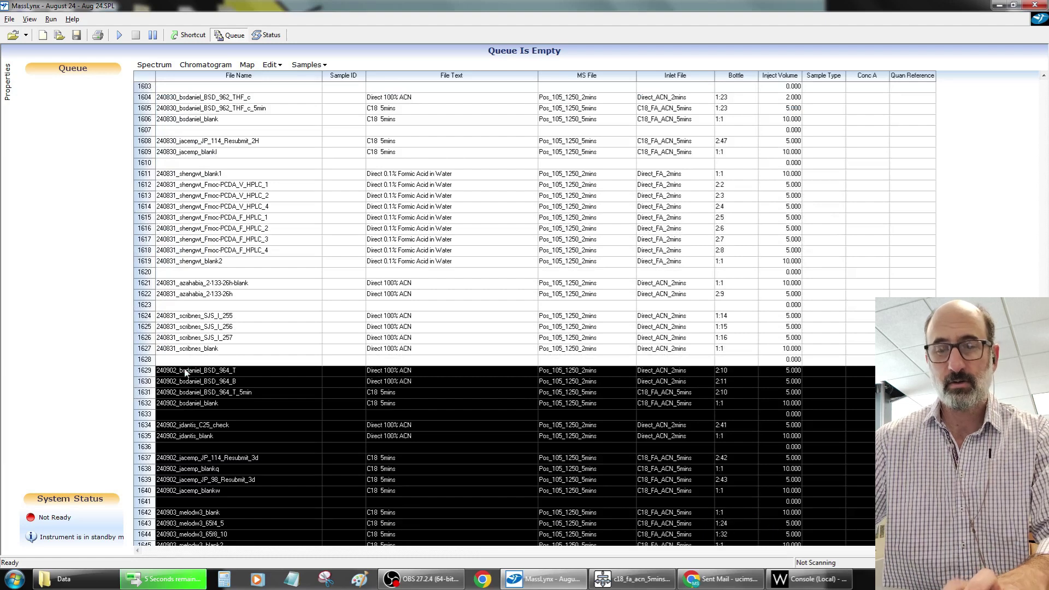
click(282, 69)
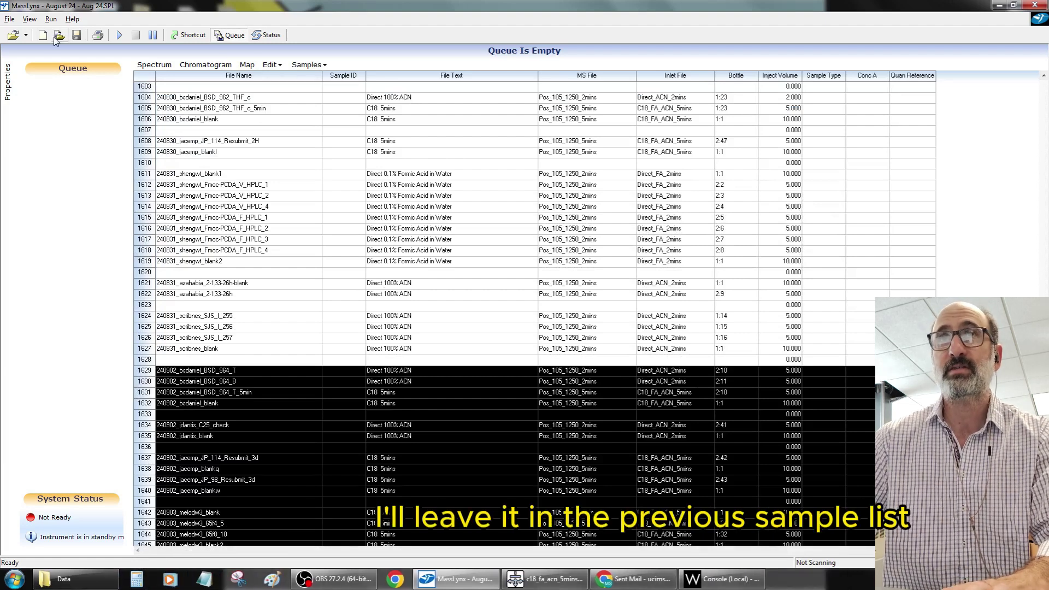
Step: Reopen the project Sept 24.PRO from the C:\MassLynx directory
click(11, 41)
click(560, 330)
click(428, 293)
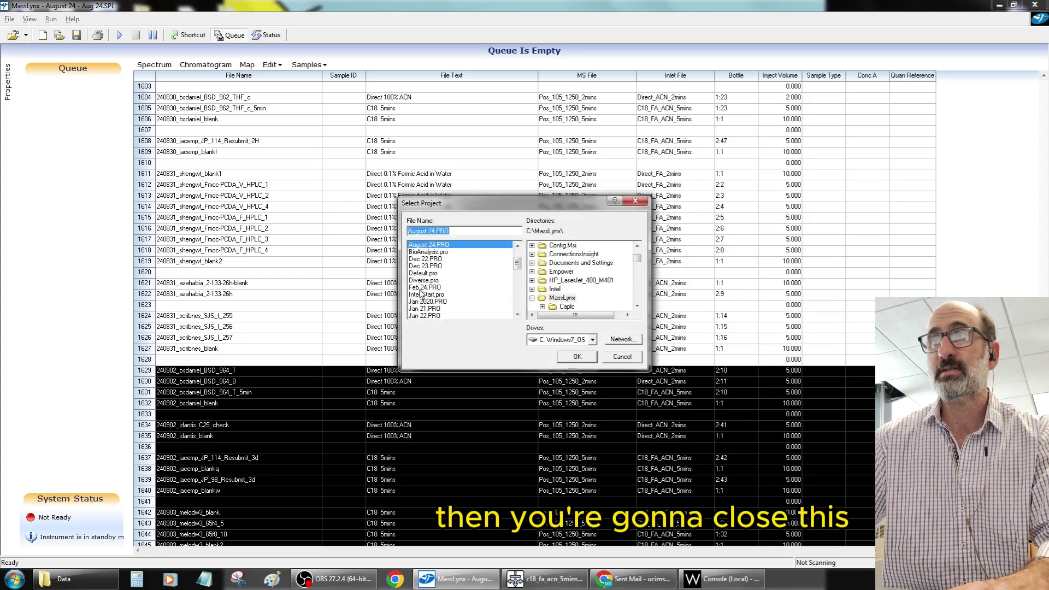
scroll(462, 279, down, 5)
scroll(525, 289, down, 5)
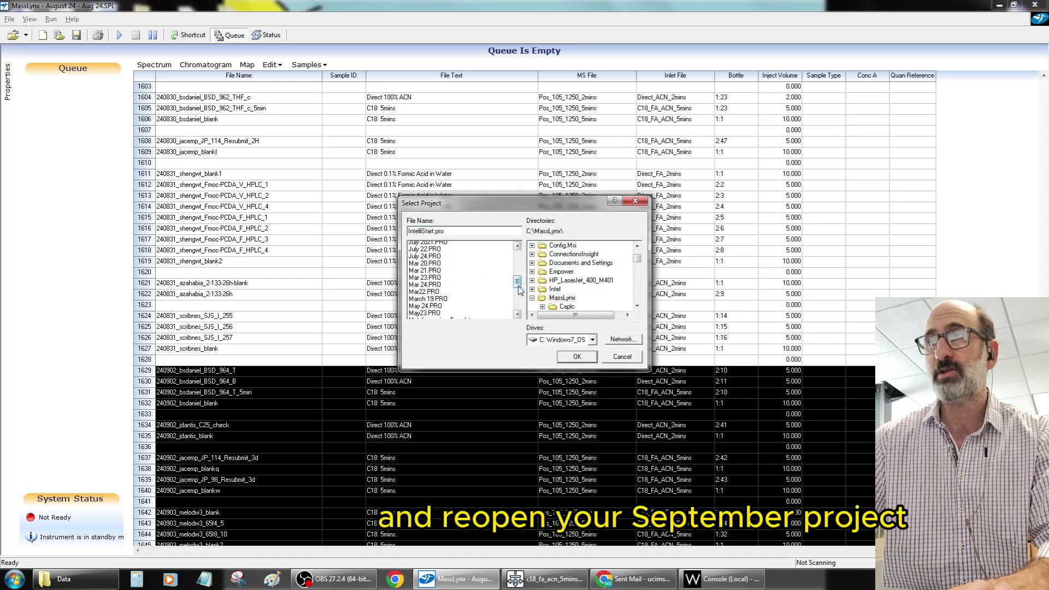
click(432, 302)
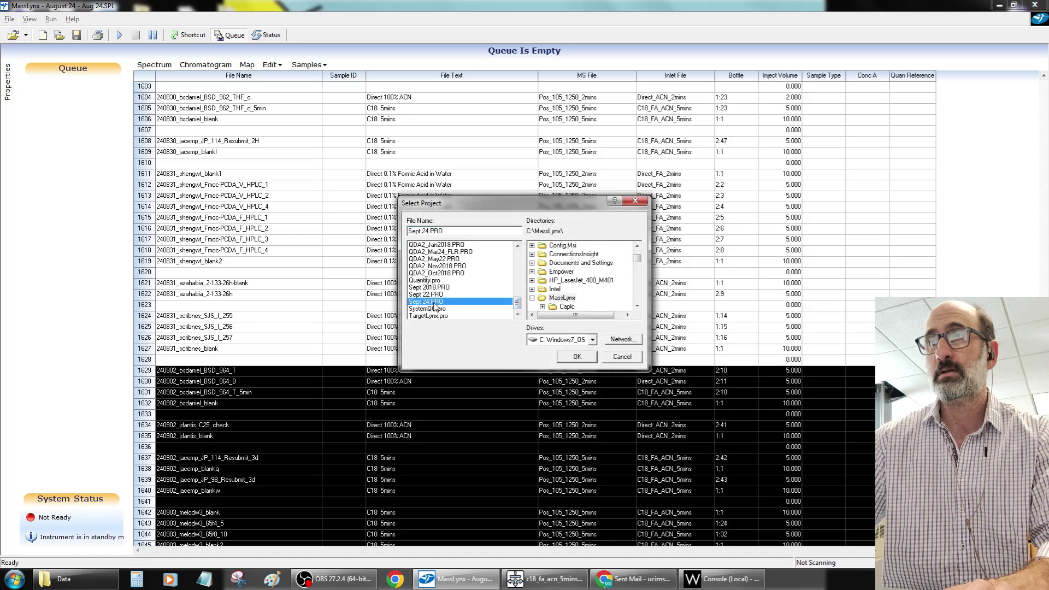
click(577, 357)
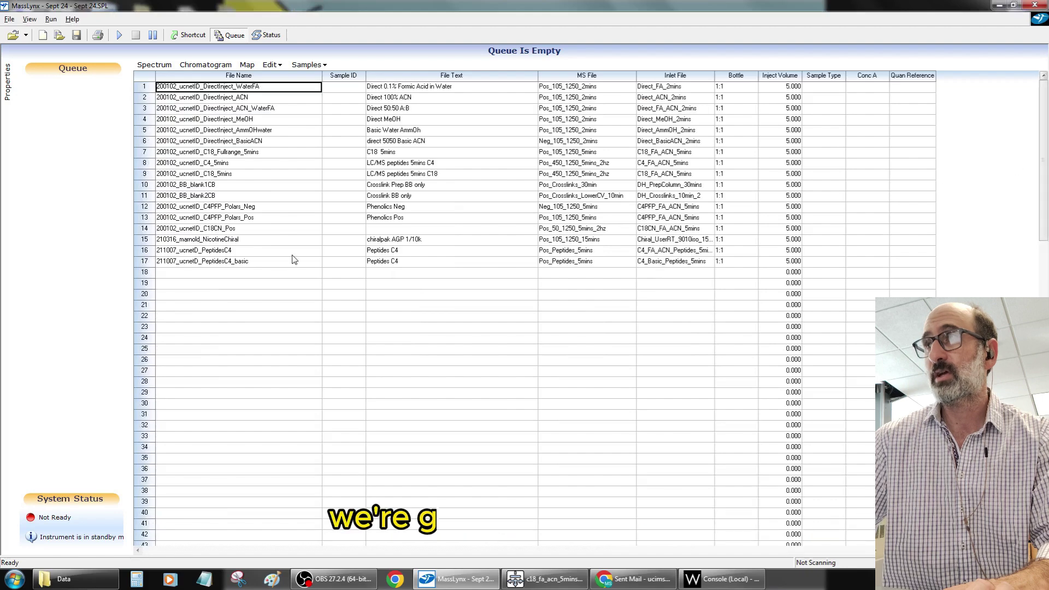
Step: Paste the copied September samples as new samples after row 18, keeping that row blank below the templates
click(142, 273)
key(ctrl+v)
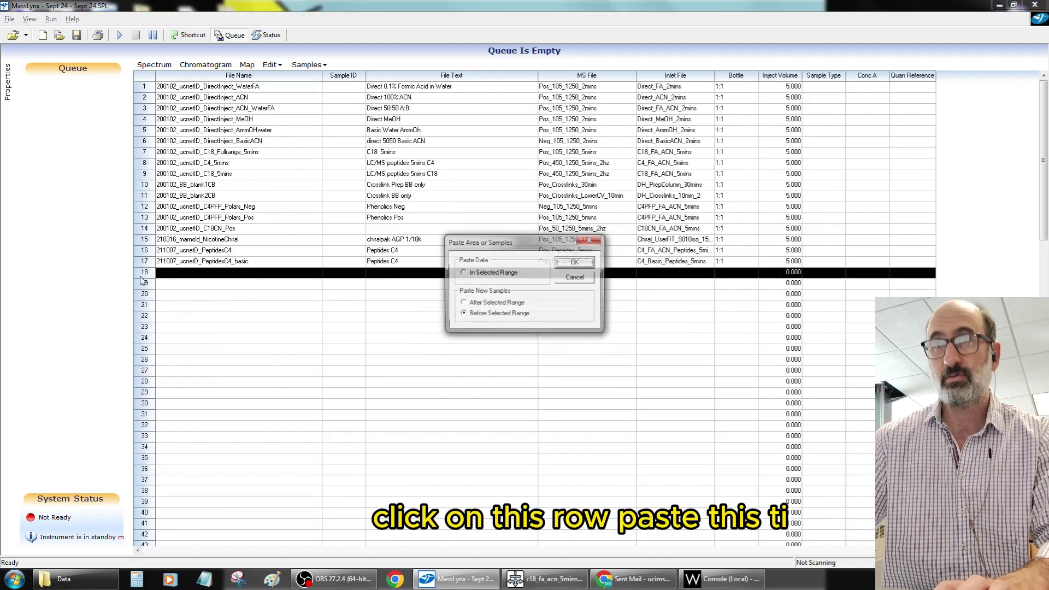
click(495, 305)
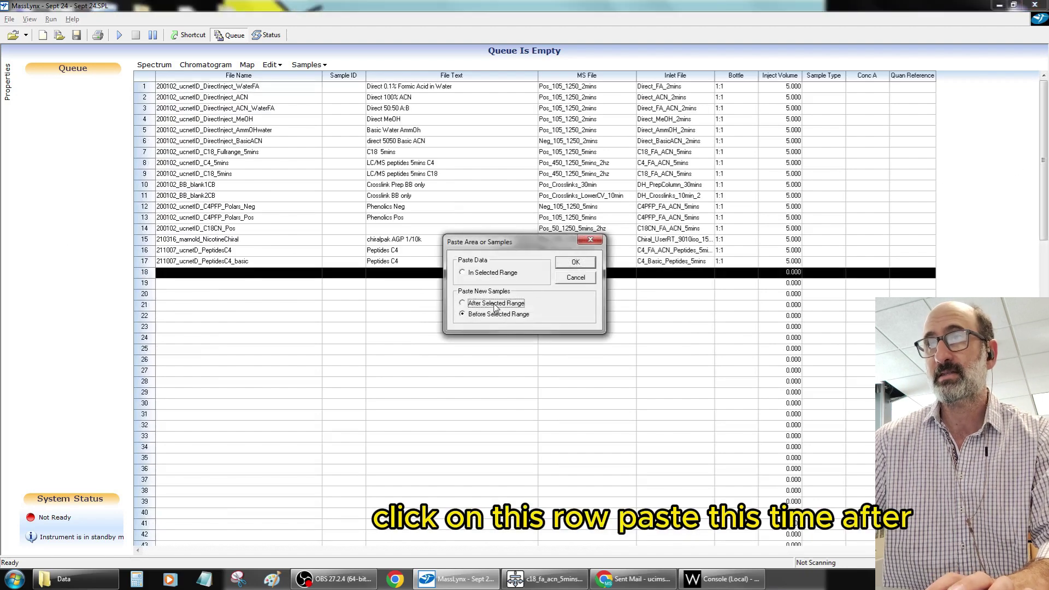
click(574, 263)
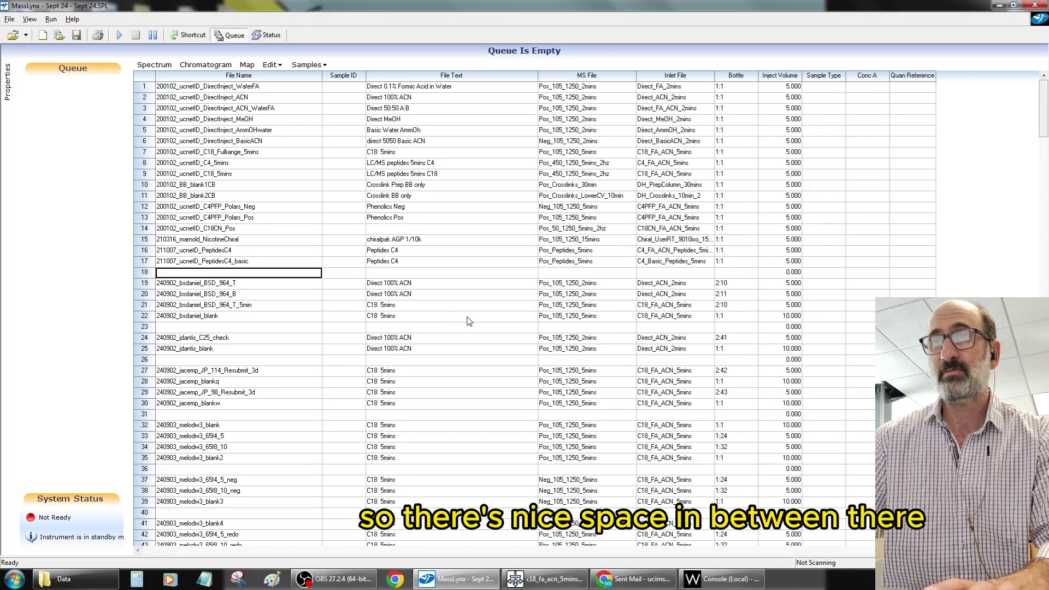
Step: Check the transferred run folders in the Sept 24.PRO Data folder and return to the sample list
click(205, 394)
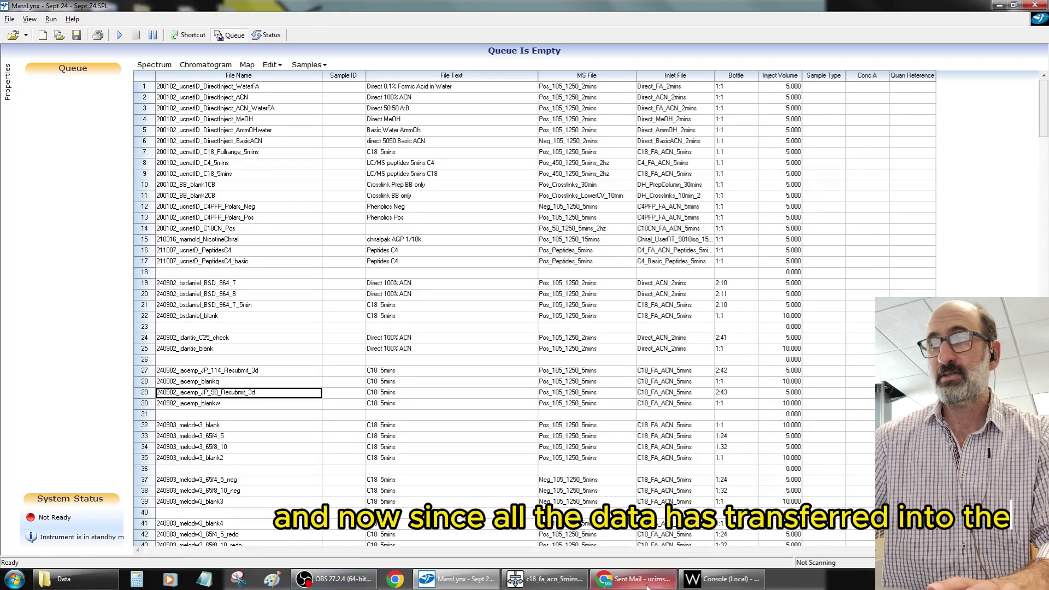
click(64, 578)
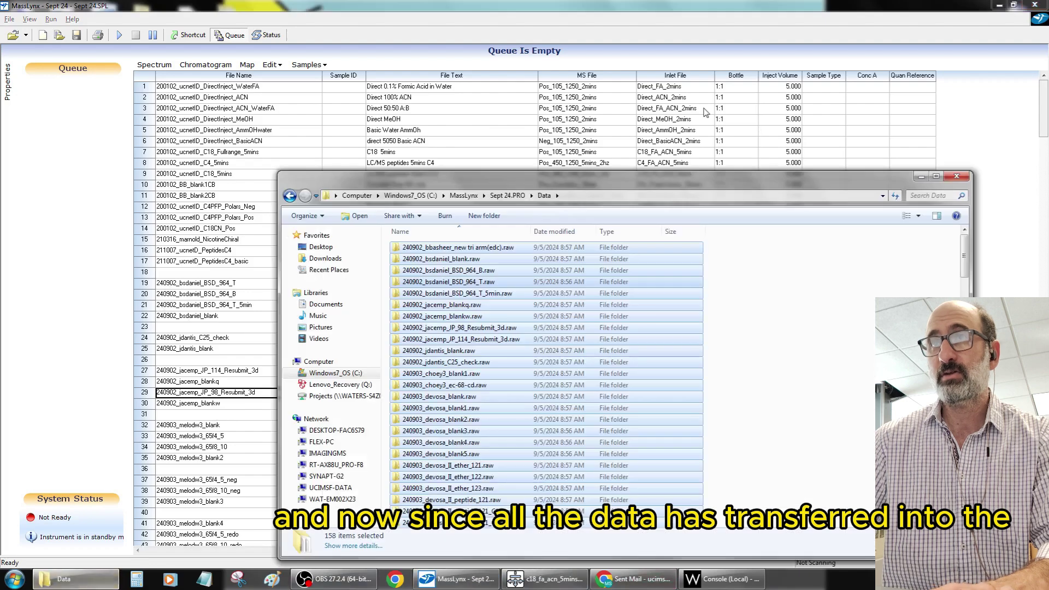
click(64, 578)
click(459, 393)
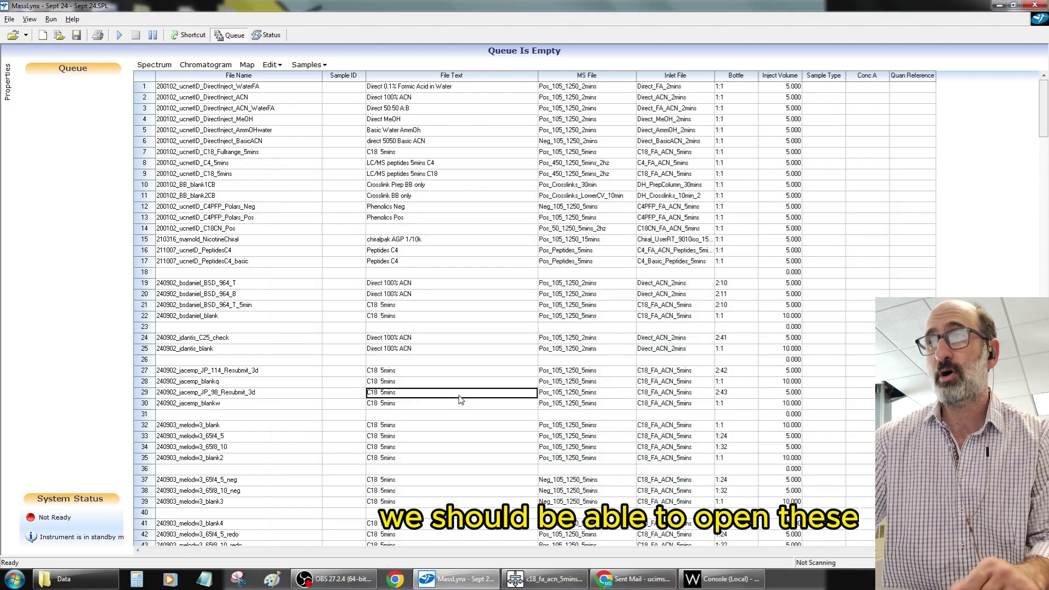
Step: Open the chromatograms of the samples in rows 28 and 20 to check their data, closing each one again
click(145, 382)
click(206, 65)
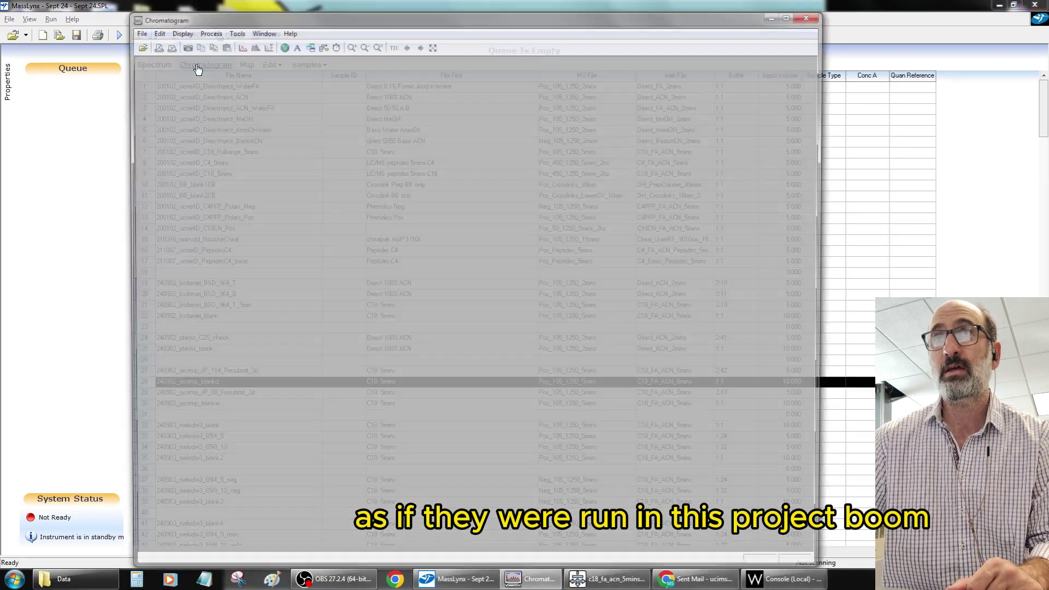
click(812, 14)
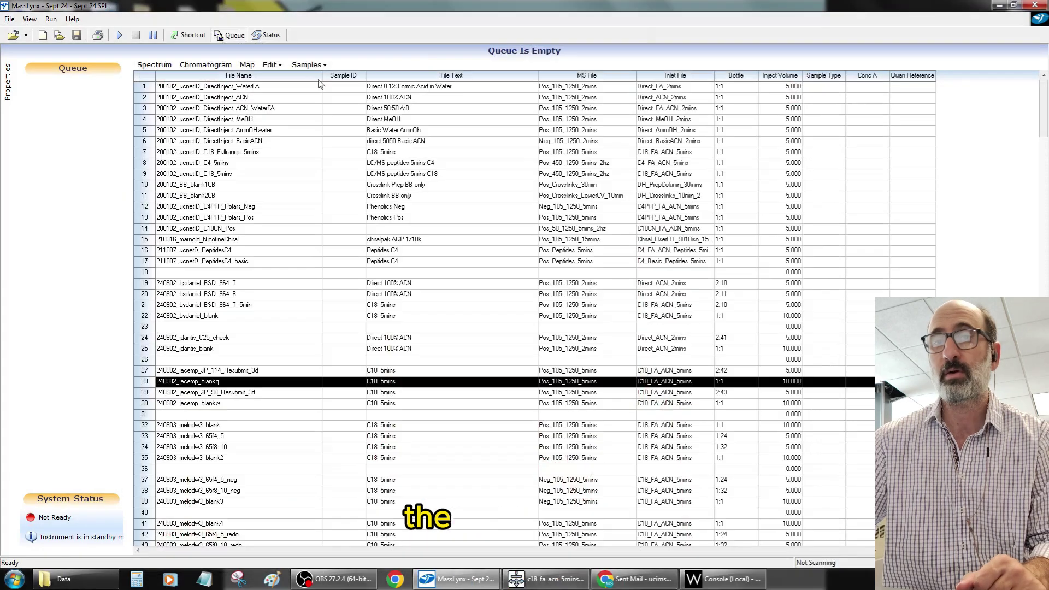
click(147, 295)
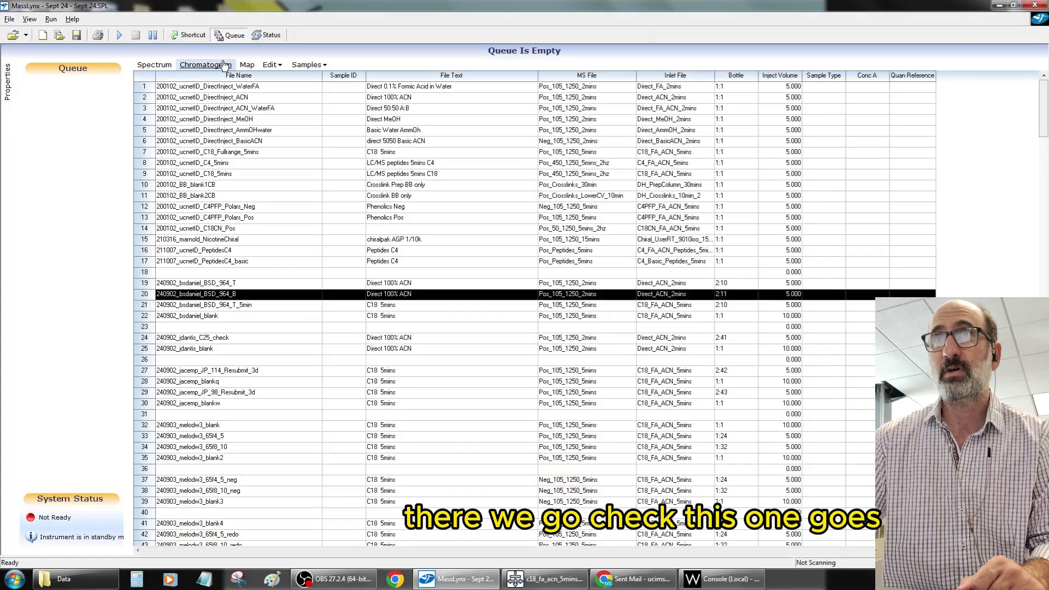
click(206, 64)
click(812, 14)
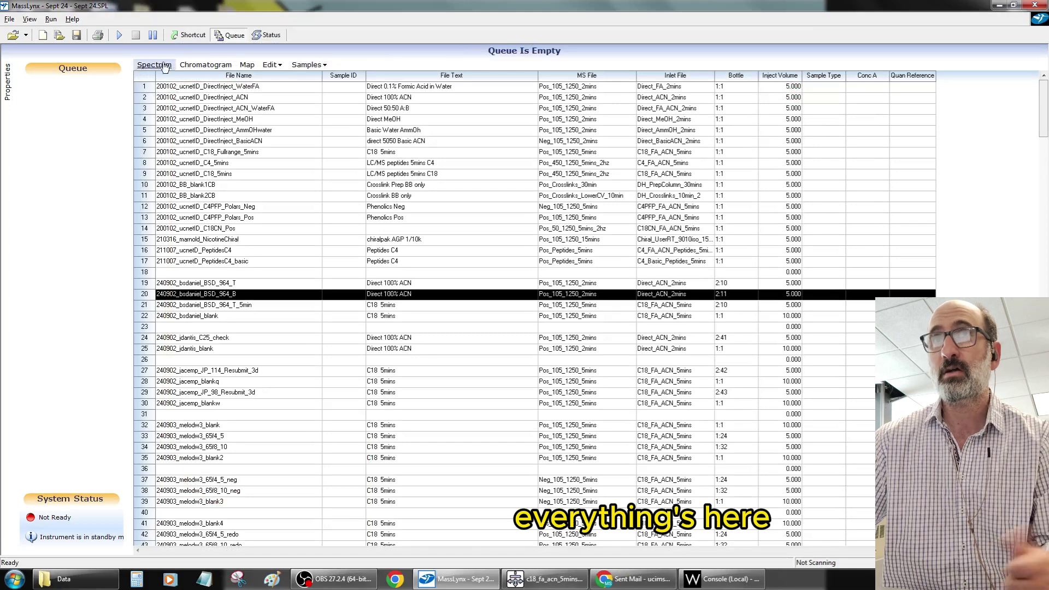
Step: Review the pasted September samples and the blank rows at the end of the Sept 24 sample list
click(1043, 245)
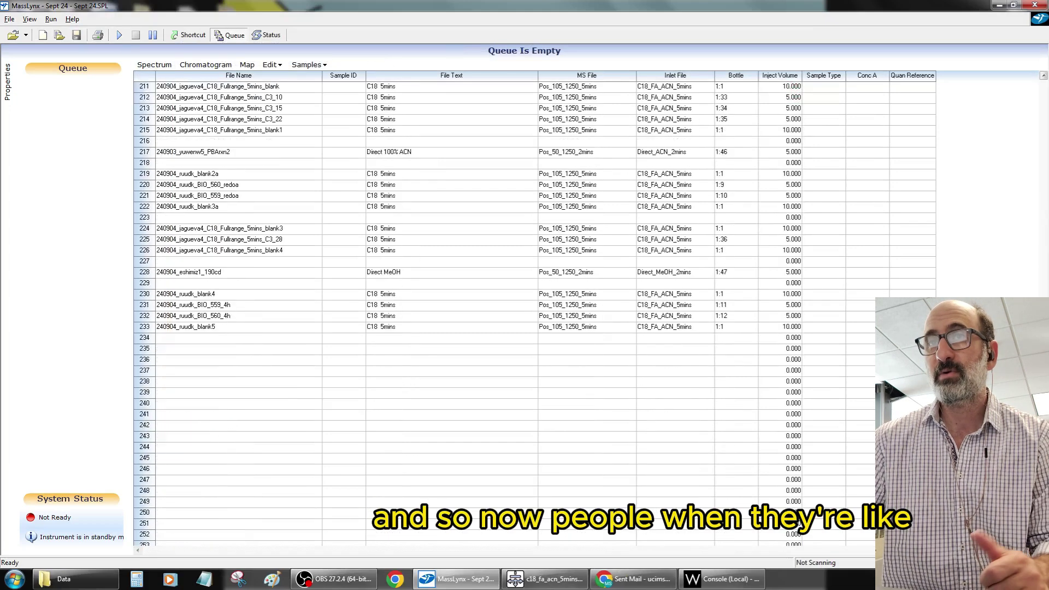
click(1043, 261)
click(1043, 164)
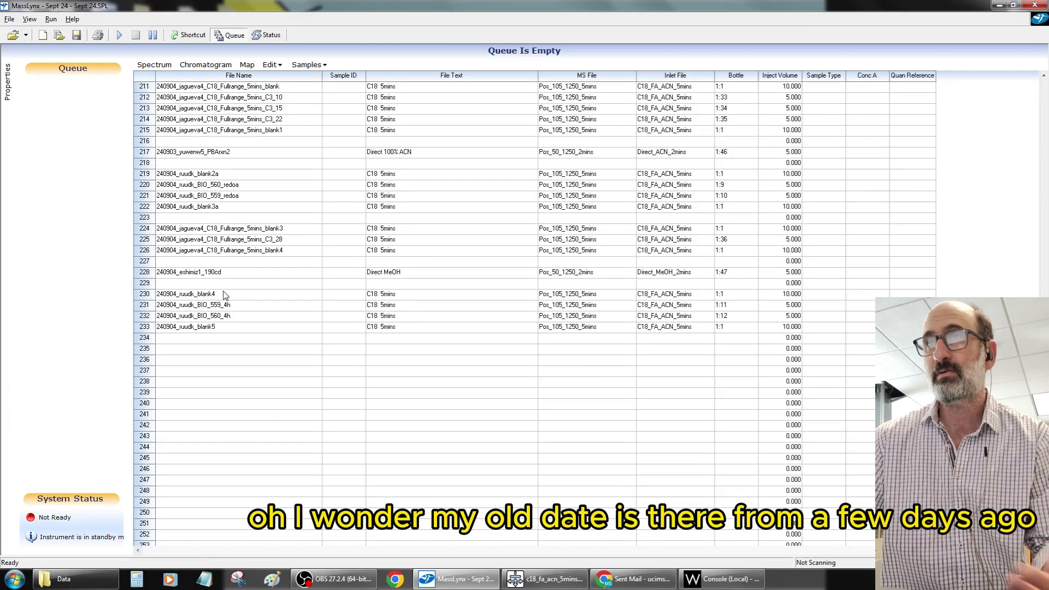
scroll(268, 211, up, 14)
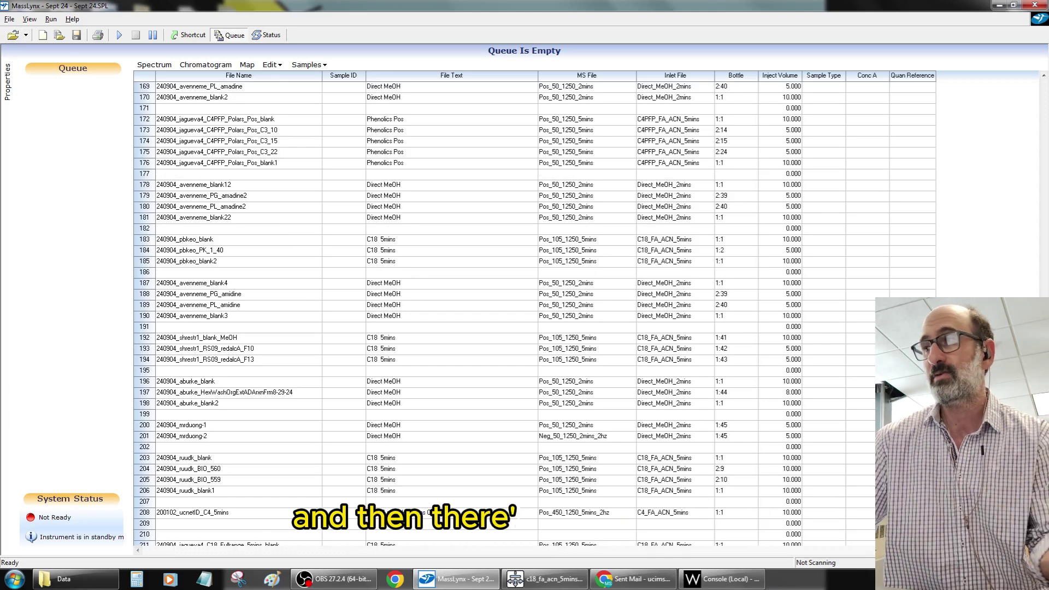
scroll(264, 267, down, 14)
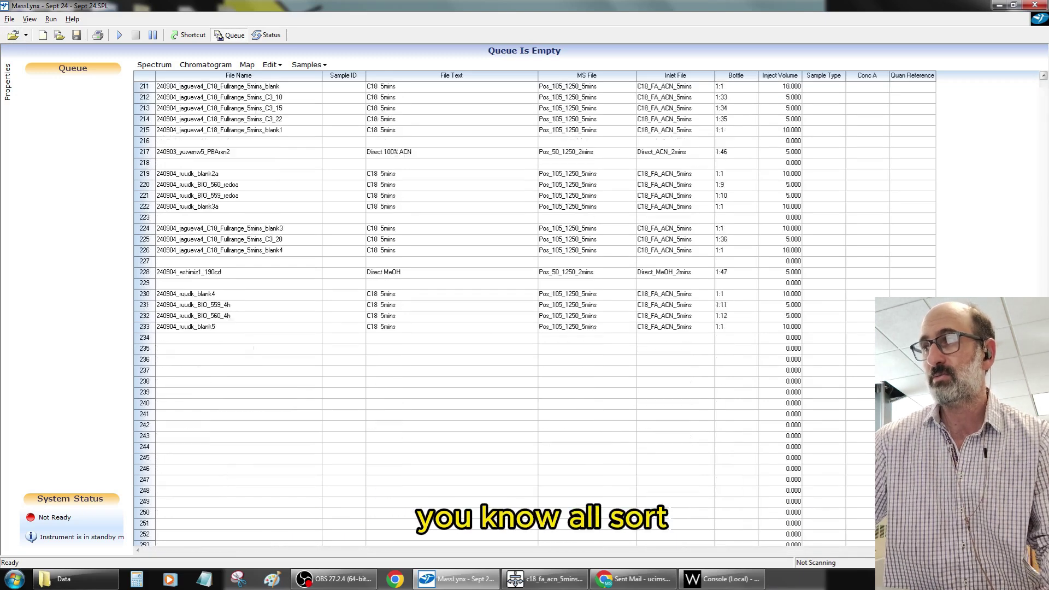